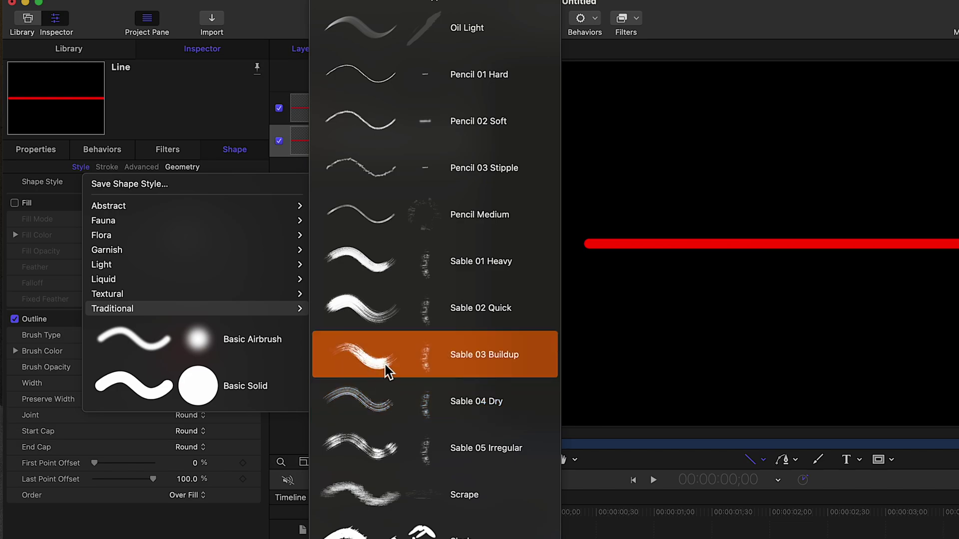
Apply the Sable 03 Buildup shape style to the line and publish its Last Point Offset at 100%.
{"action": "left_click", "coordinate": [384, 366]}
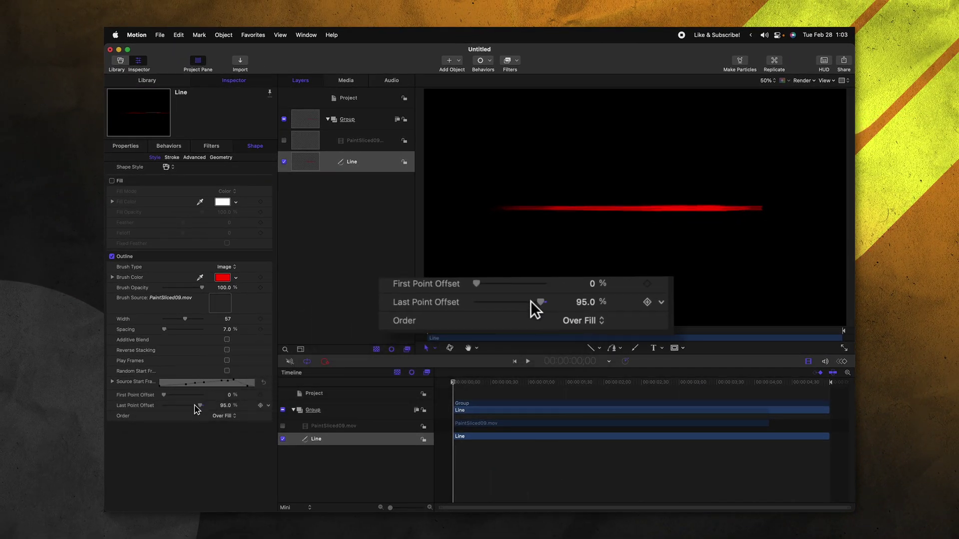
{"action": "mouse_move", "coordinate": [199, 411]}
{"action": "left_mouse_down"}
{"action": "mouse_move", "coordinate": [167, 405]}
{"action": "mouse_move", "coordinate": [212, 402]}
{"action": "left_mouse_up"}
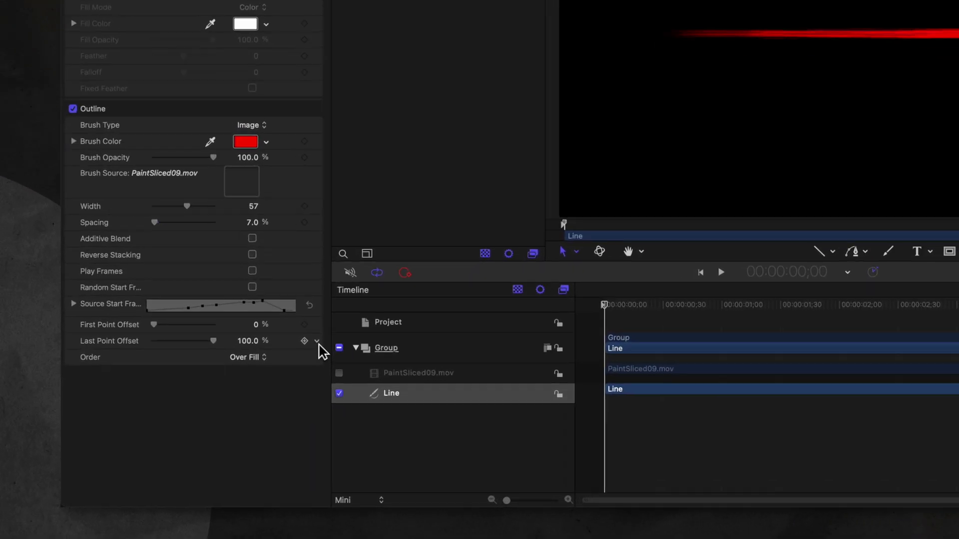
{"action": "left_click", "coordinate": [269, 391]}
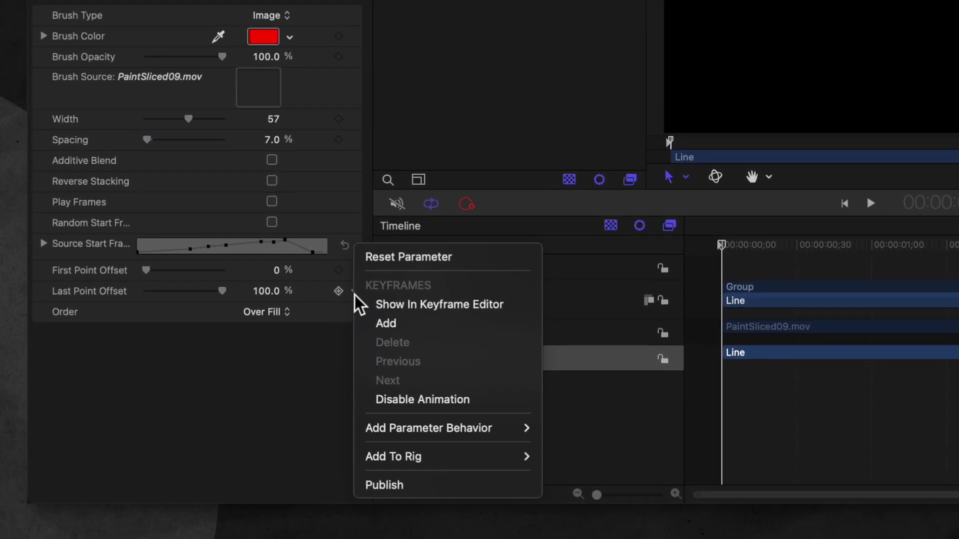
{"action": "left_click", "coordinate": [412, 486]}
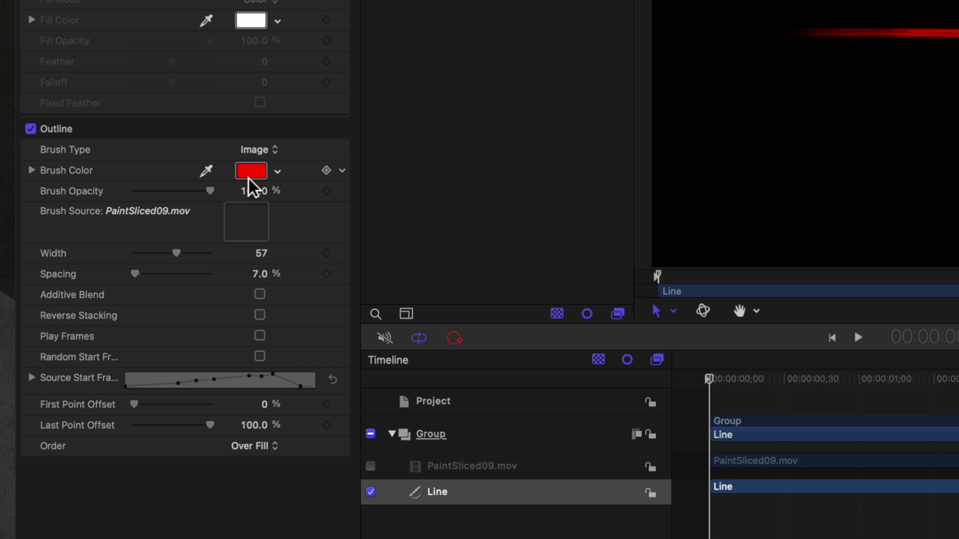
Set the line's Brush Color to the Orange swatch of the Final Cut Bro palette and publish that parameter.
{"action": "left_click", "coordinate": [249, 173]}
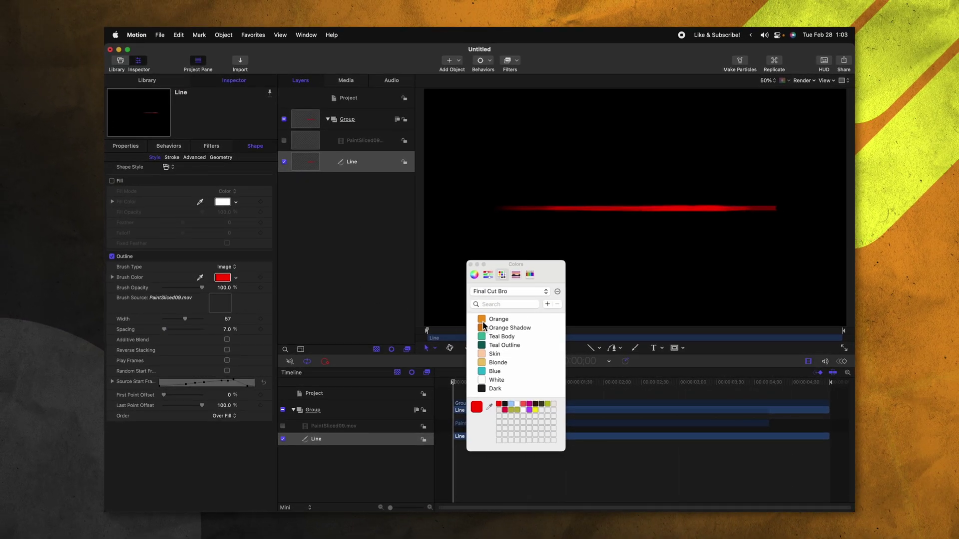
{"action": "left_click", "coordinate": [483, 321]}
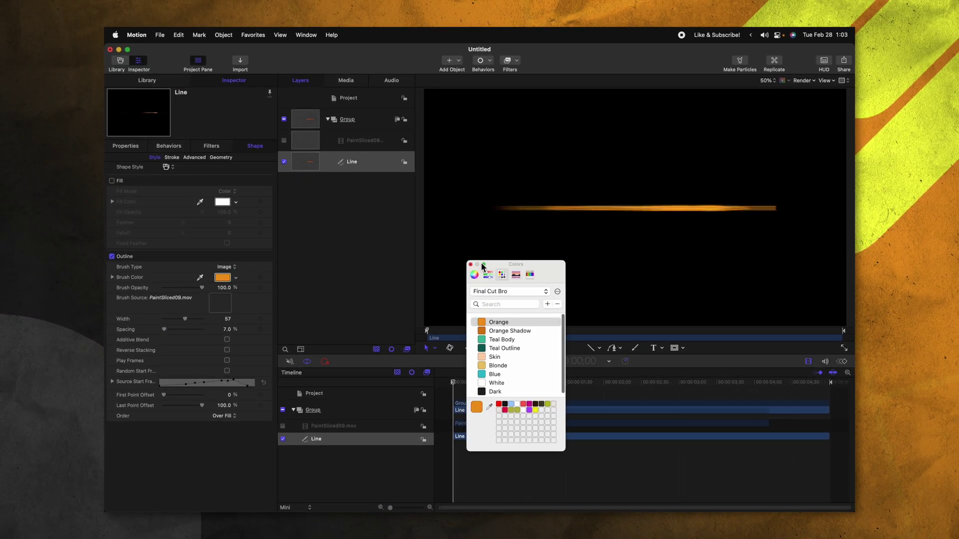
{"action": "left_click", "coordinate": [471, 265]}
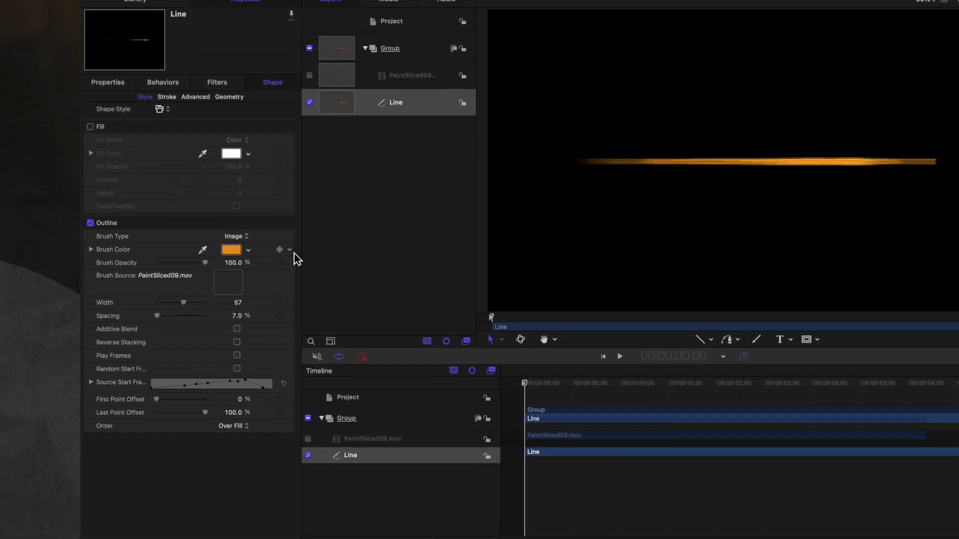
{"action": "left_click", "coordinate": [267, 277]}
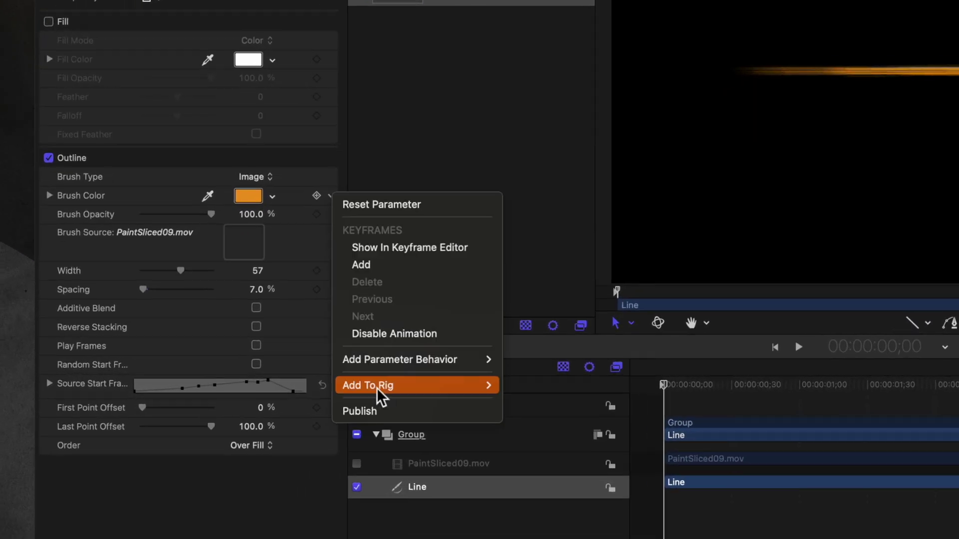
{"action": "left_click", "coordinate": [388, 419]}
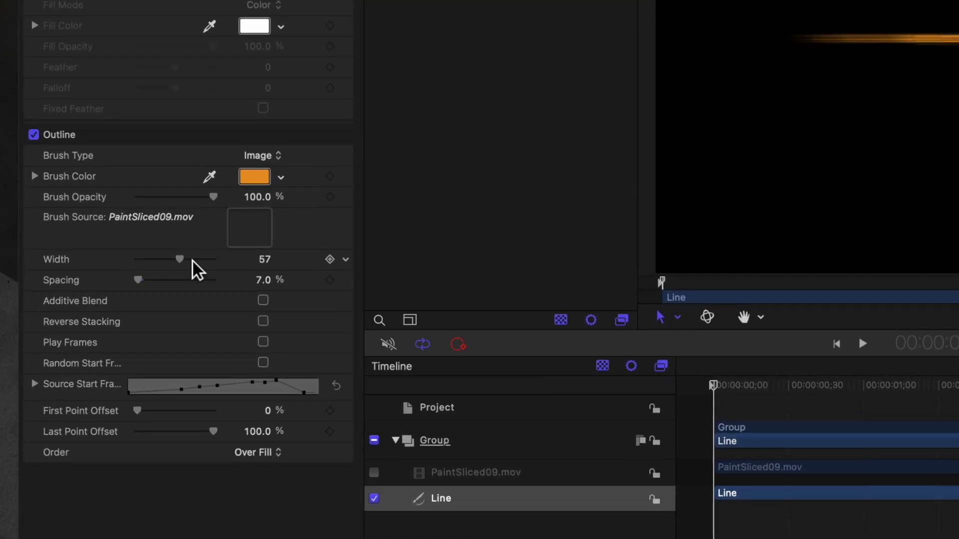
Try a brush Width of 100 on the line, undo it, and publish the Width parameter.
{"action": "left_click_drag", "start_coordinate": [180, 259], "coordinate": [231, 264]}
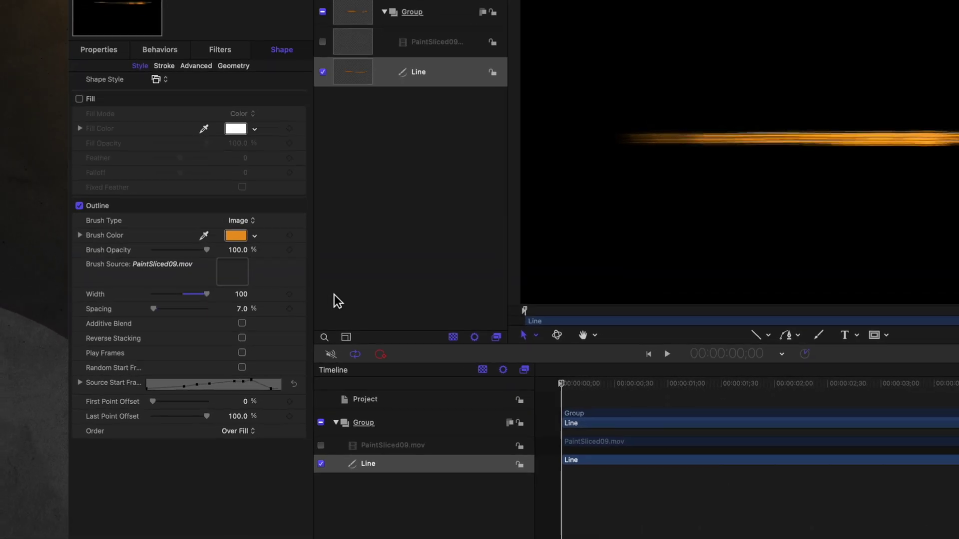
{"action": "key", "text": "super+z"}
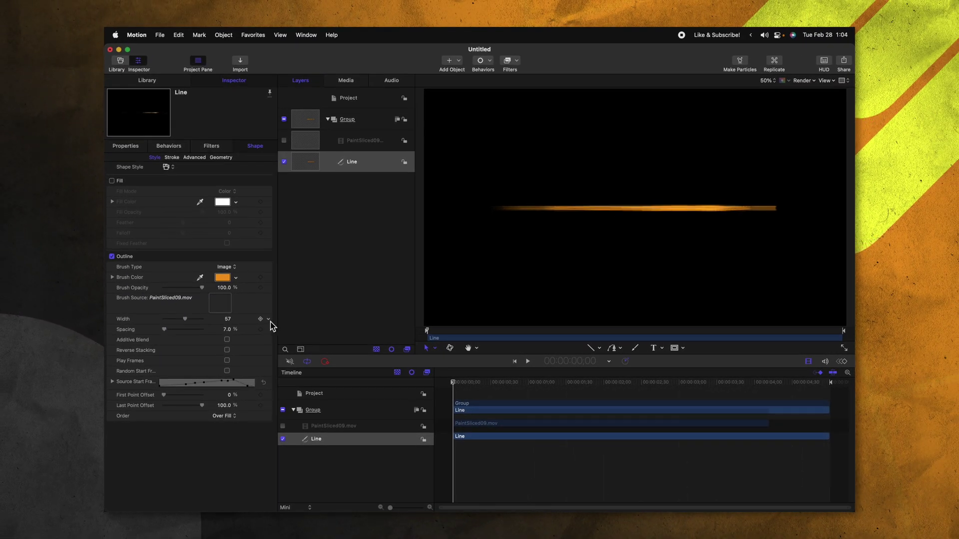
{"action": "left_click", "coordinate": [269, 320]}
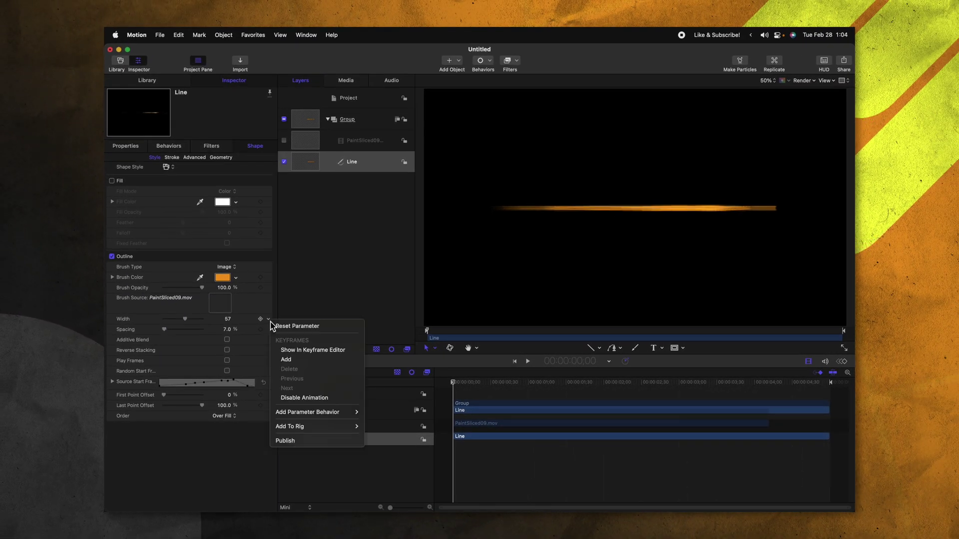
{"action": "left_click", "coordinate": [285, 441]}
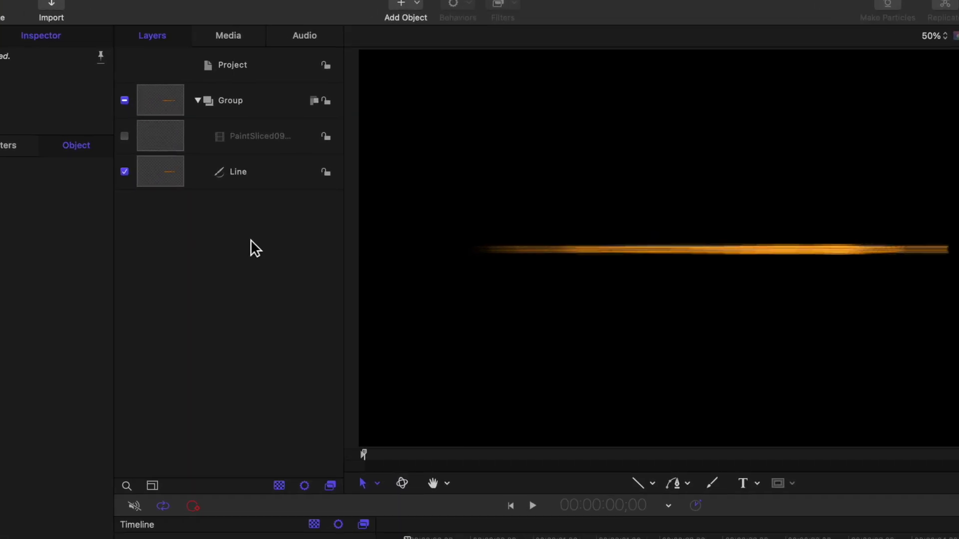
Create a new group in the project and rename it Targets.
{"action": "right_click", "coordinate": [357, 203]}
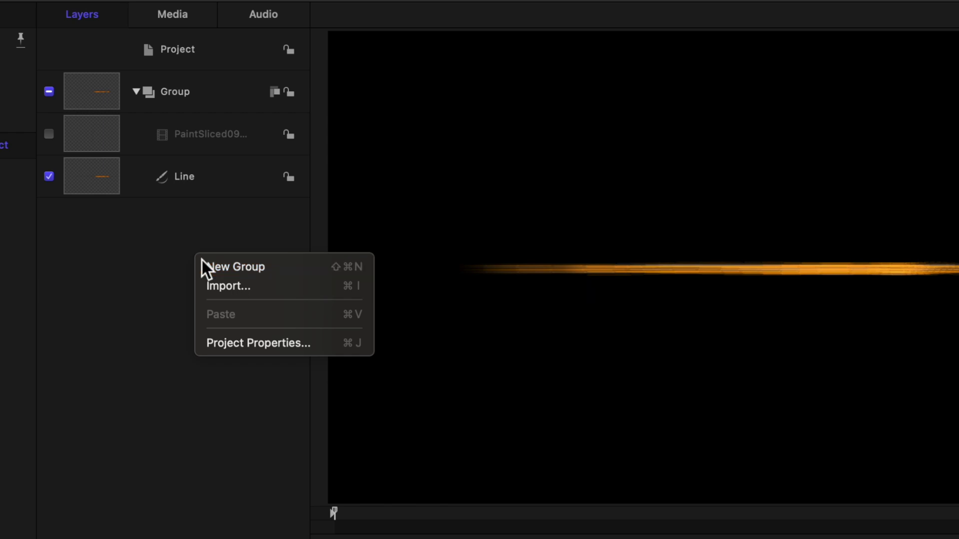
{"action": "left_click", "coordinate": [202, 263]}
{"action": "double_click", "coordinate": [183, 92]}
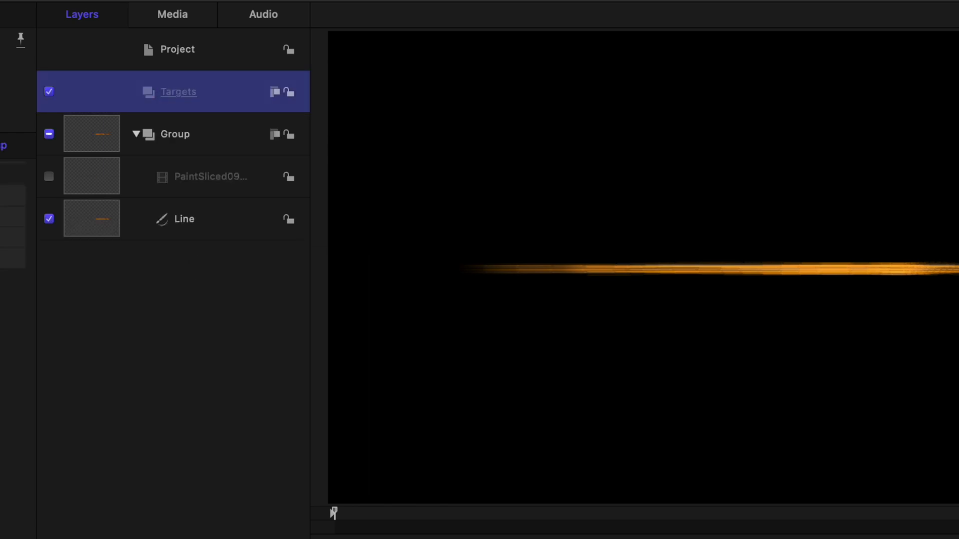
Import Target.png into the Targets group and place it at the line's left end.
{"action": "key", "text": "super+i"}
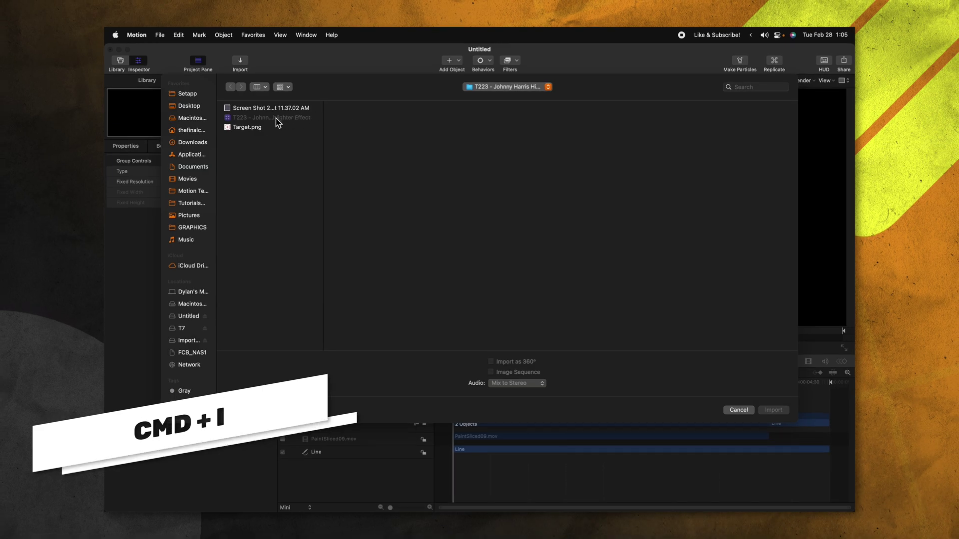
{"action": "left_click", "coordinate": [250, 128]}
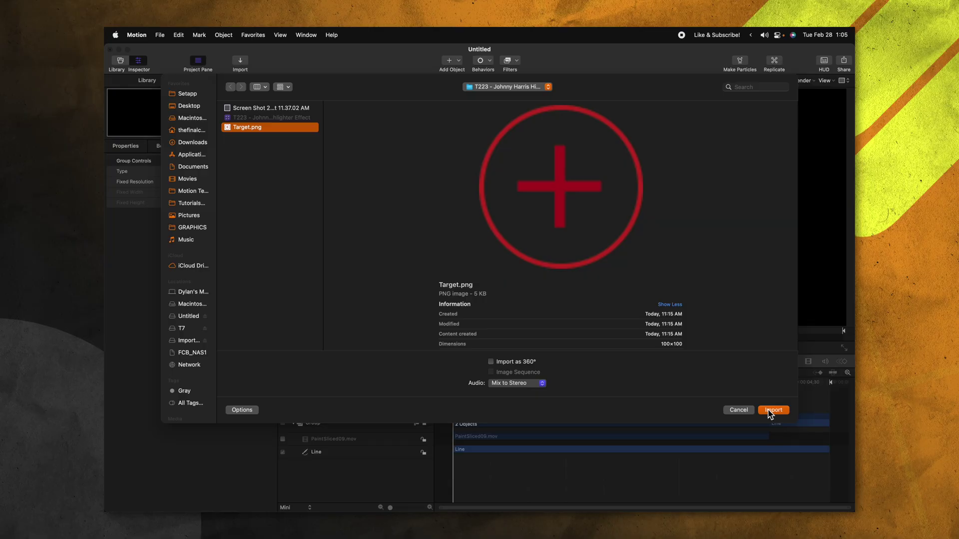
{"action": "left_click", "coordinate": [769, 411]}
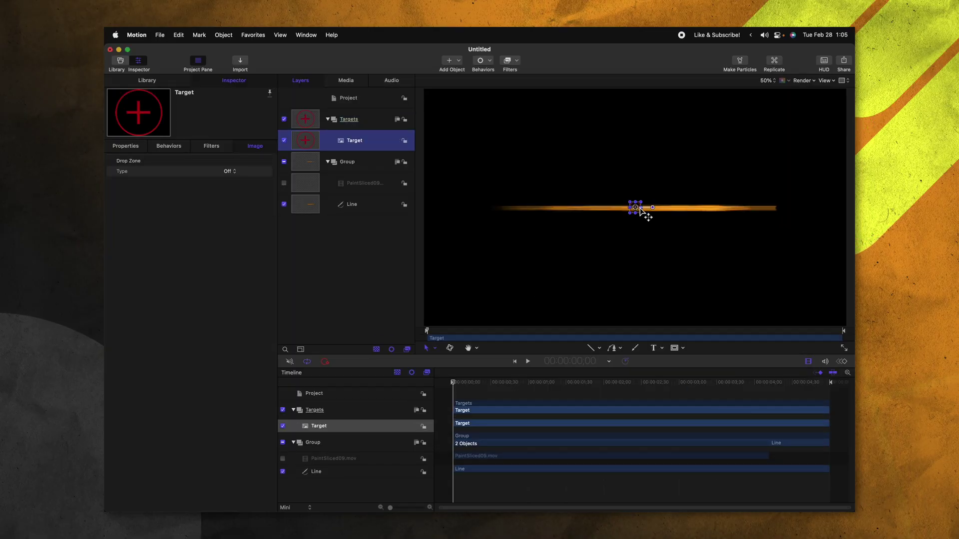
{"action": "left_click_drag", "start_coordinate": [518, 220], "coordinate": [493, 210]}
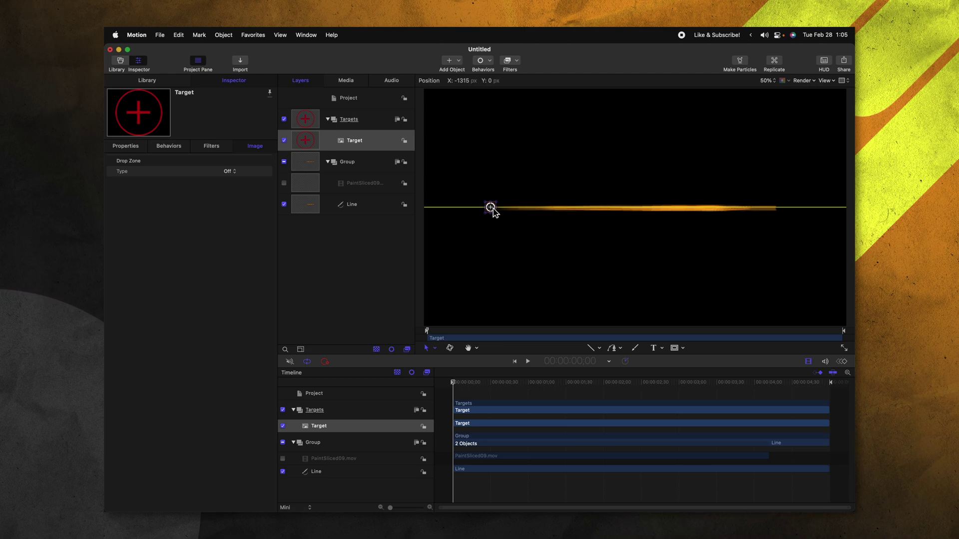
Duplicate the target image and place the copy at the line's right end.
{"action": "key", "text": "super+d"}
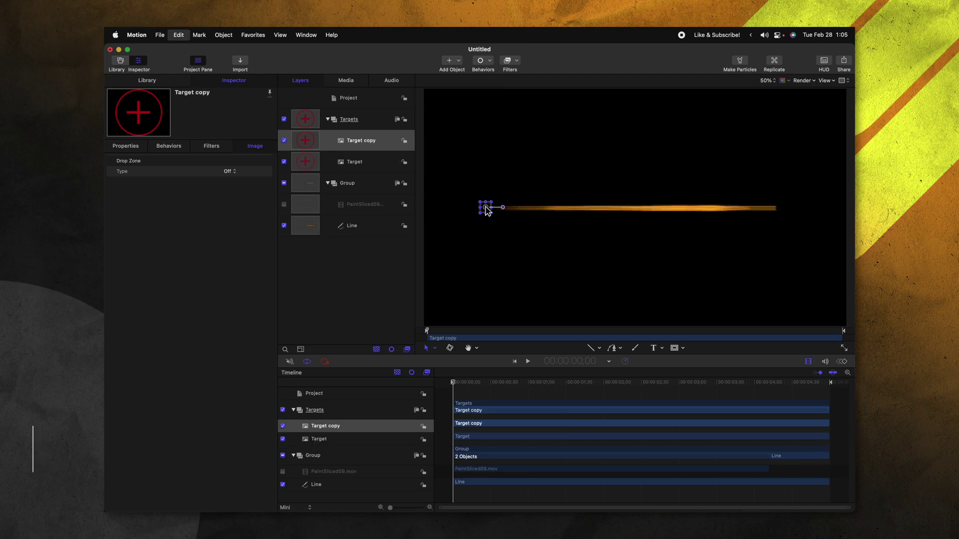
{"action": "left_click_drag", "start_coordinate": [488, 212], "coordinate": [716, 225]}
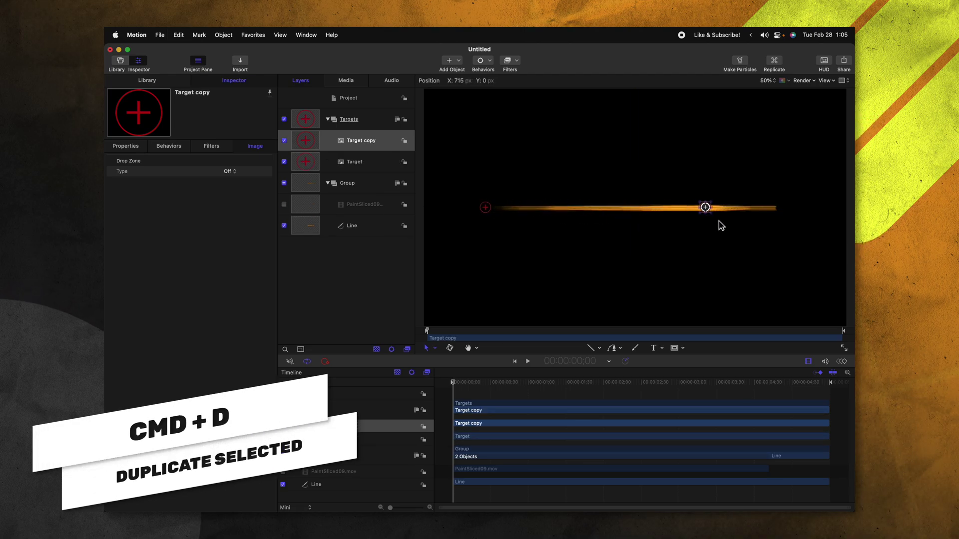
{"action": "left_click_drag", "start_coordinate": [791, 227], "coordinate": [780, 223]}
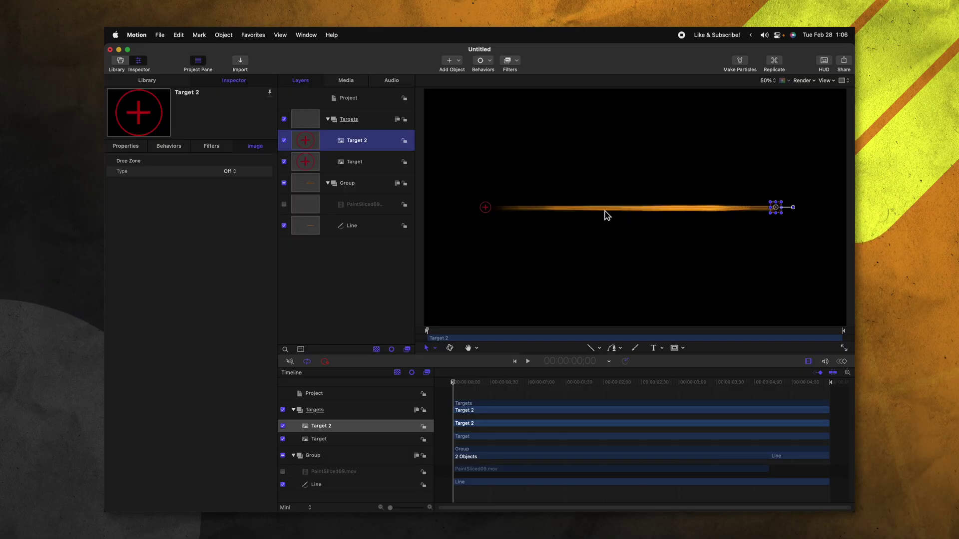
Add the Track Points shape behavior to the Line layer.
{"action": "left_click", "coordinate": [363, 225]}
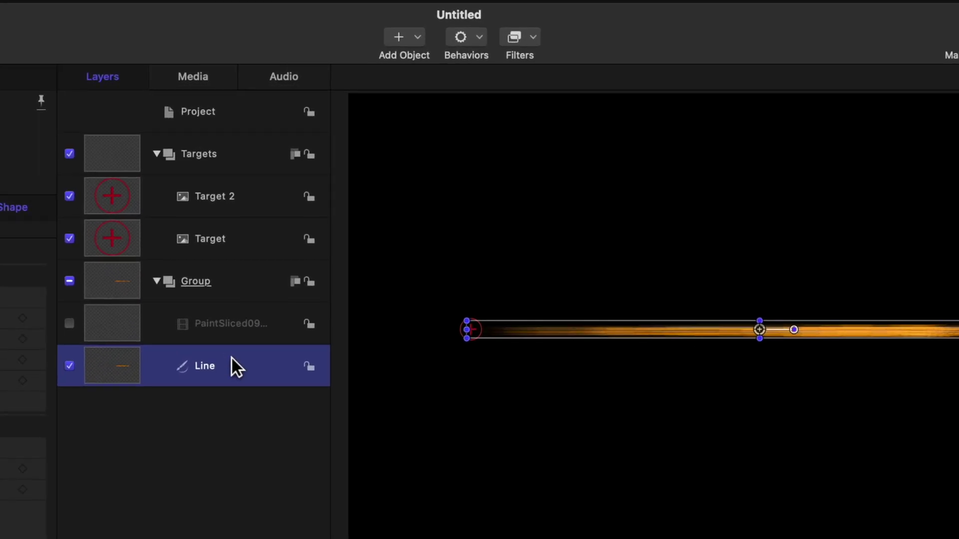
{"action": "left_click", "coordinate": [480, 42]}
{"action": "mouse_move", "coordinate": [520, 214]}
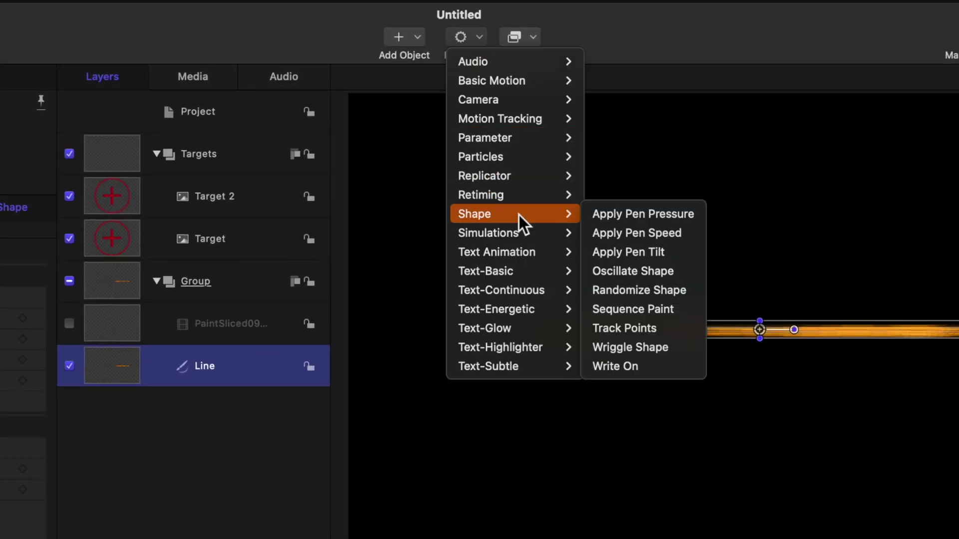
{"action": "left_click", "coordinate": [645, 331]}
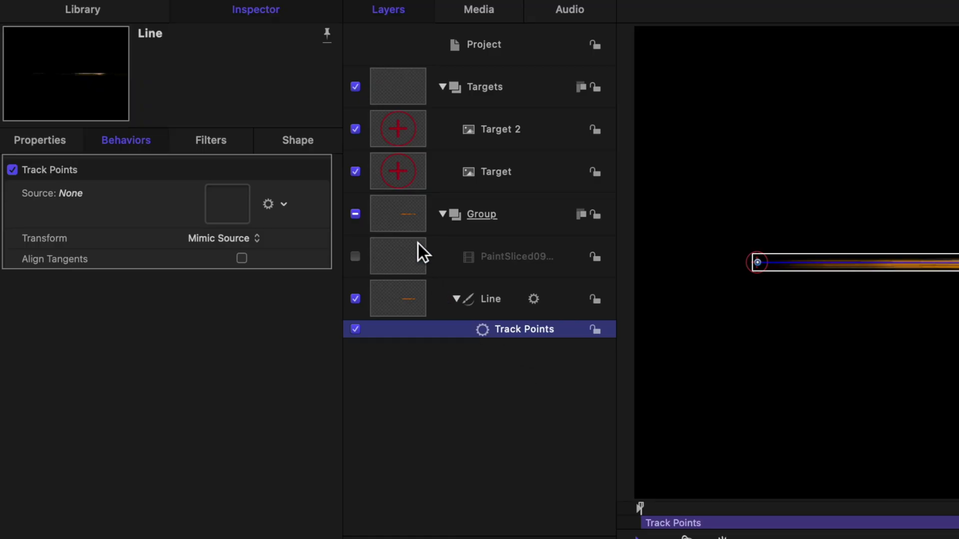
Assign Target as the source of the Track Points behavior and set Transform to Attach to Source.
{"action": "left_click_drag", "start_coordinate": [417, 182], "coordinate": [219, 212]}
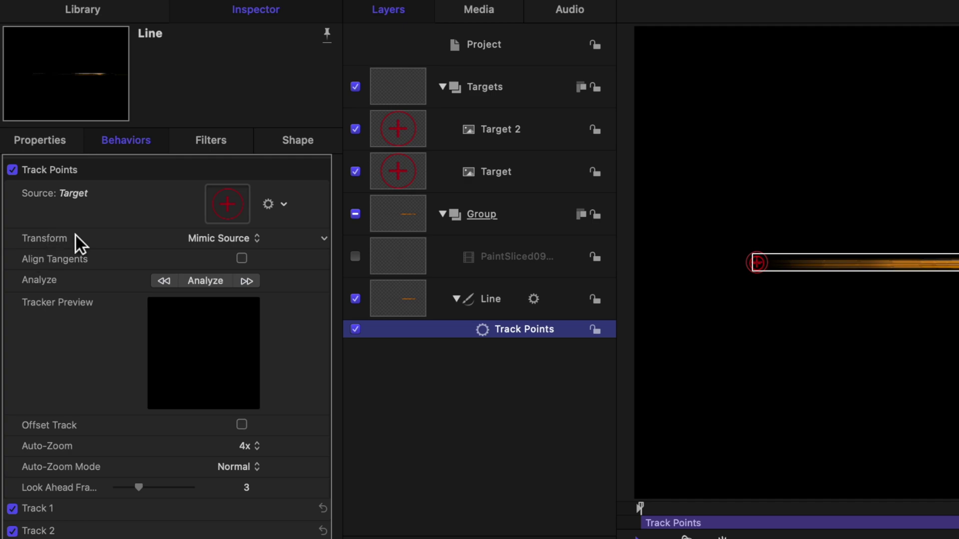
{"action": "left_click", "coordinate": [219, 238]}
{"action": "left_click", "coordinate": [224, 222]}
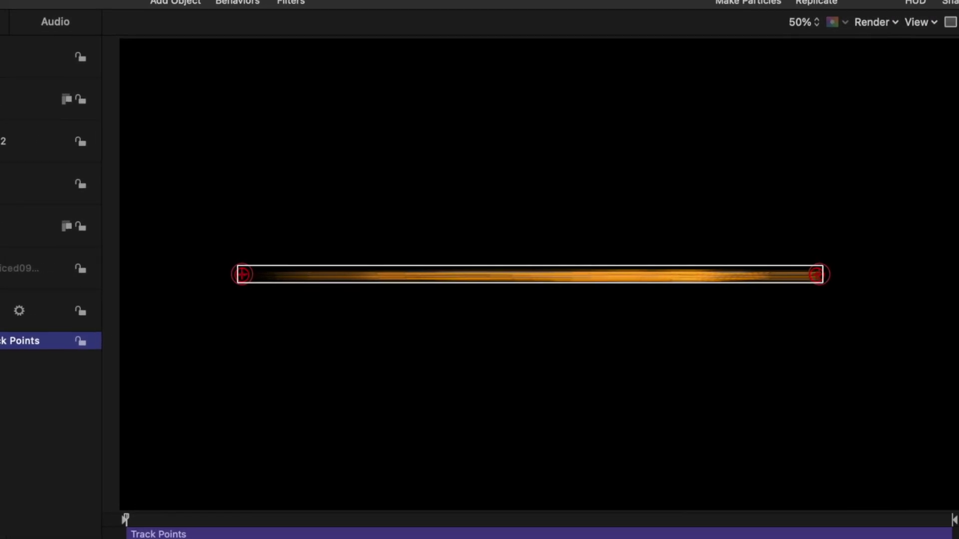
Try moving the target at the line's left end to test the tracking, and undo the move.
{"action": "left_click", "coordinate": [757, 262]}
{"action": "left_click_drag", "start_coordinate": [214, 272], "coordinate": [264, 210]}
{"action": "key", "text": "super+z"}
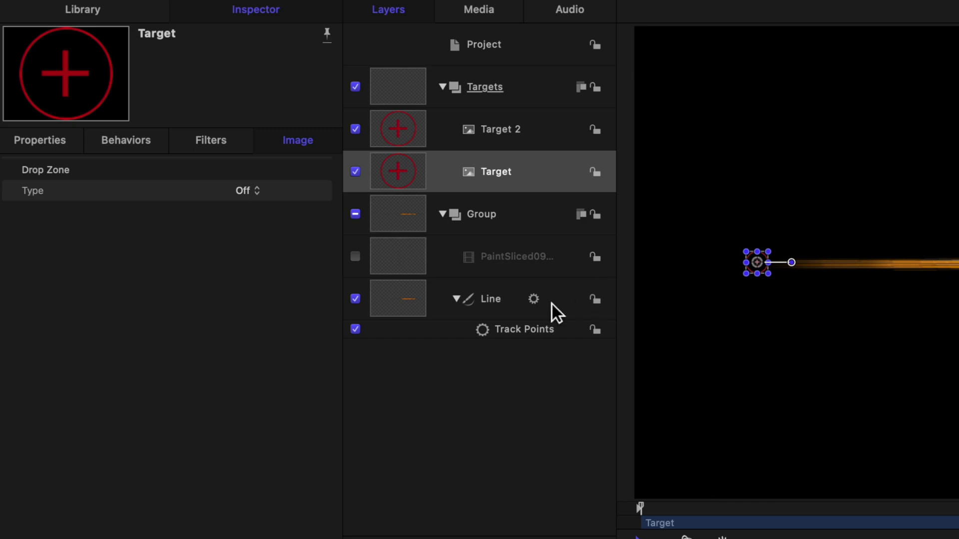
Turn off Track 2 in the line's Track Points behavior.
{"action": "left_click", "coordinate": [522, 333]}
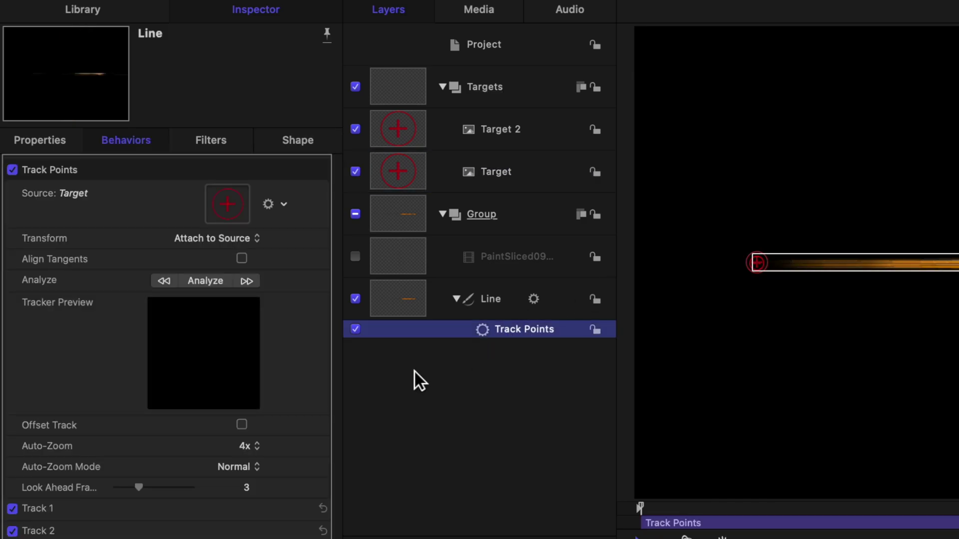
{"action": "left_click", "coordinate": [13, 531]}
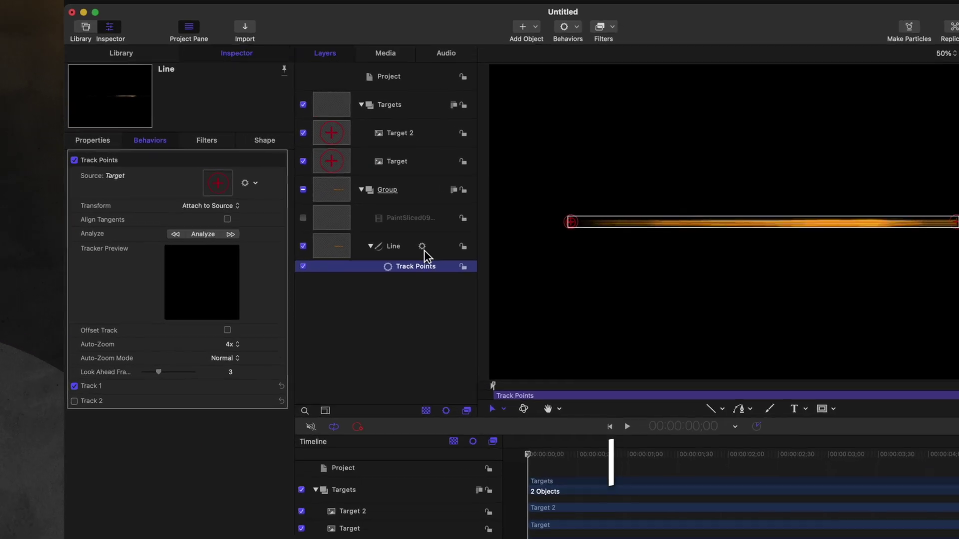
Duplicate the Track Points behavior and assign Target 2 as the copy's source, with only Track 2 enabled.
{"action": "key", "text": "super+d"}
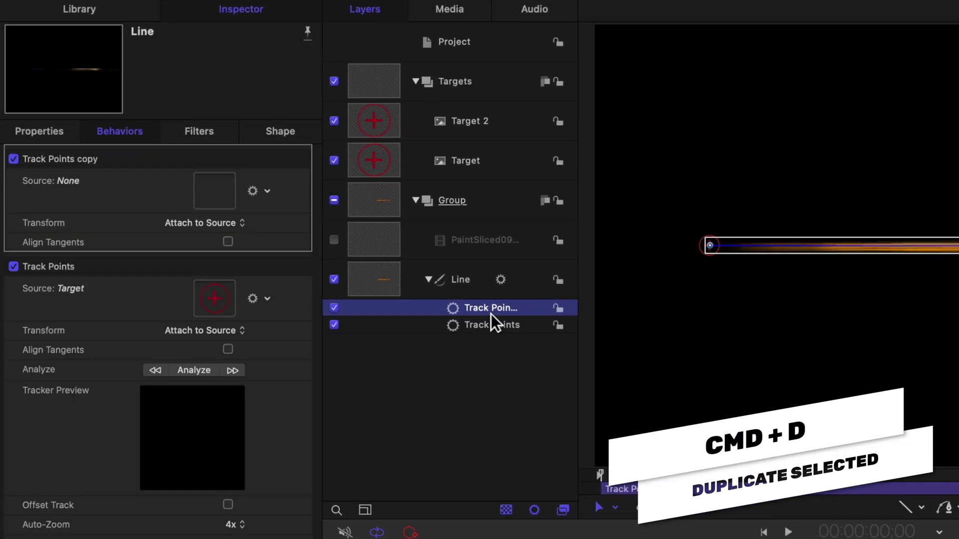
{"action": "left_click_drag", "start_coordinate": [388, 121], "coordinate": [227, 187]}
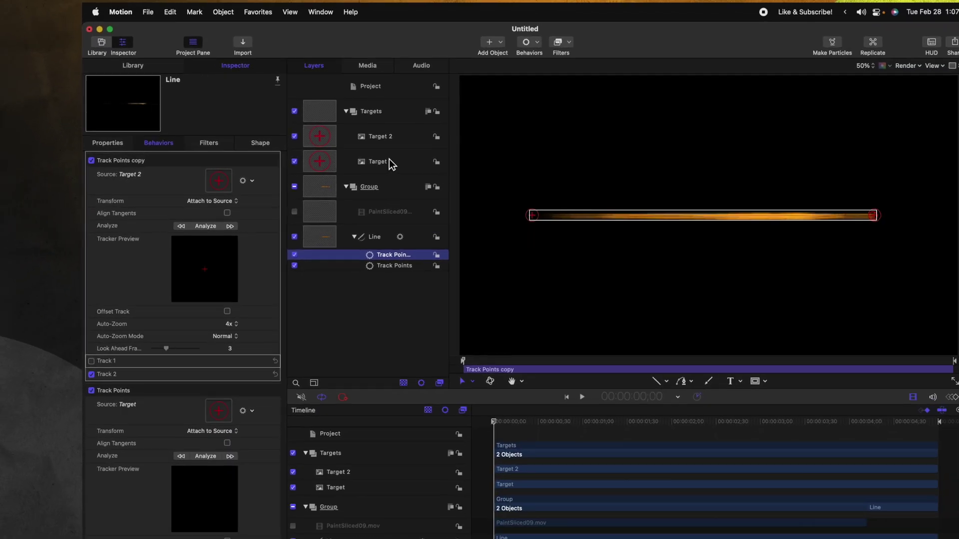
Test the tracking of the line's ends by selecting and trying to move the two targets.
{"action": "left_click", "coordinate": [491, 165]}
{"action": "mouse_move", "coordinate": [487, 208]}
{"action": "left_mouse_down"}
{"action": "mouse_move", "coordinate": [486, 229]}
{"action": "mouse_move", "coordinate": [487, 208]}
{"action": "left_mouse_up"}
{"action": "left_click", "coordinate": [365, 141]}
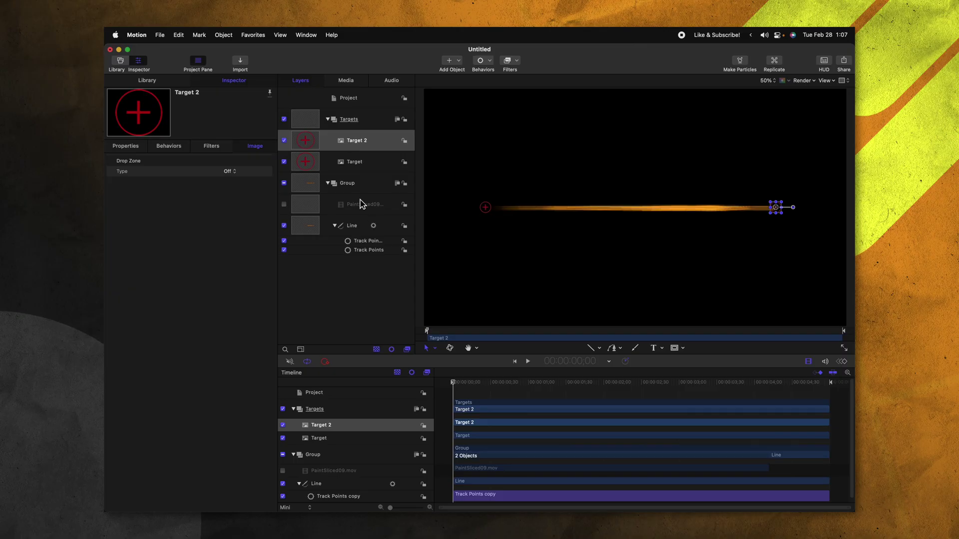
{"action": "left_click", "coordinate": [326, 165]}
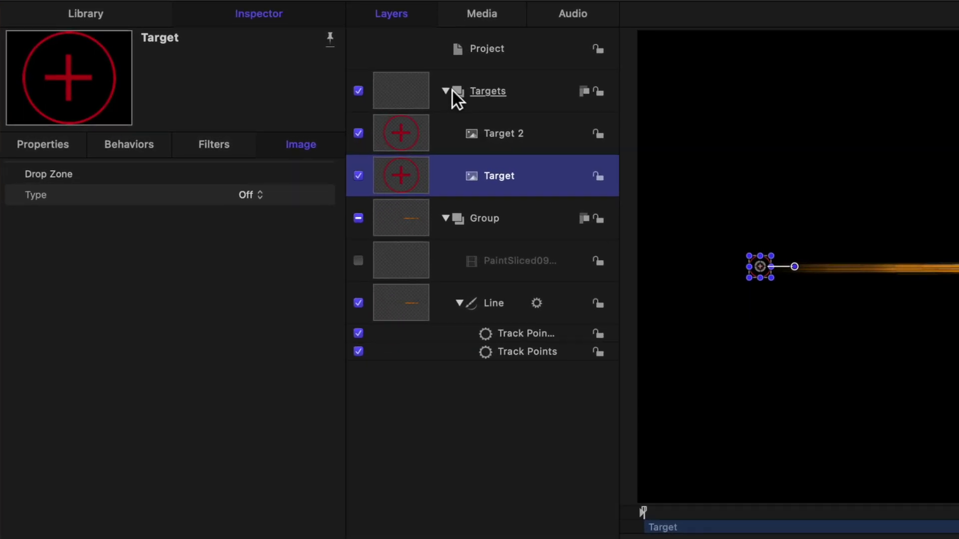
Collapse the Targets group and create another new group in the project.
{"action": "left_click", "coordinate": [453, 91]}
{"action": "right_click", "coordinate": [515, 313]}
{"action": "left_click", "coordinate": [543, 323]}
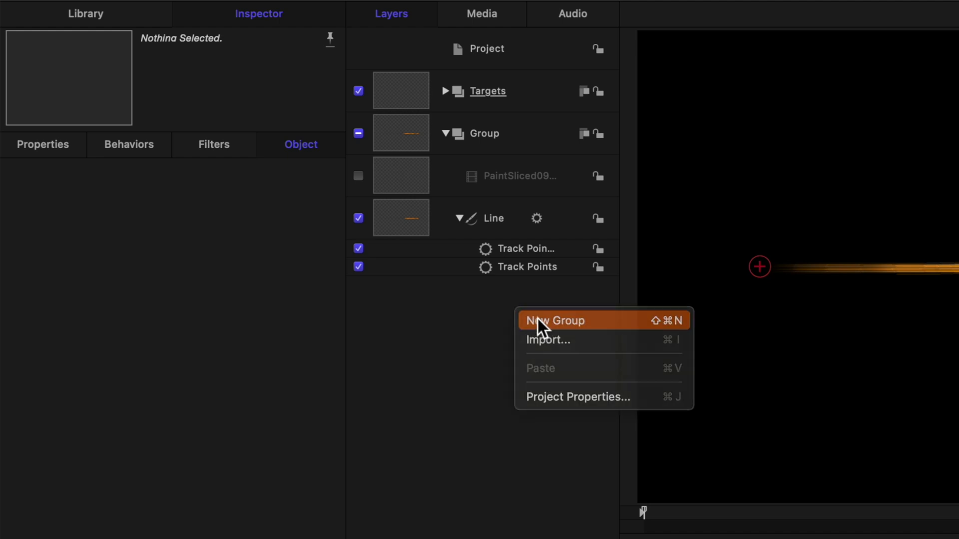
Name the new group OSC.
{"action": "double_click", "coordinate": [499, 94]}
{"action": "type", "text": "OSC"}
{"action": "key", "text": "Return"}
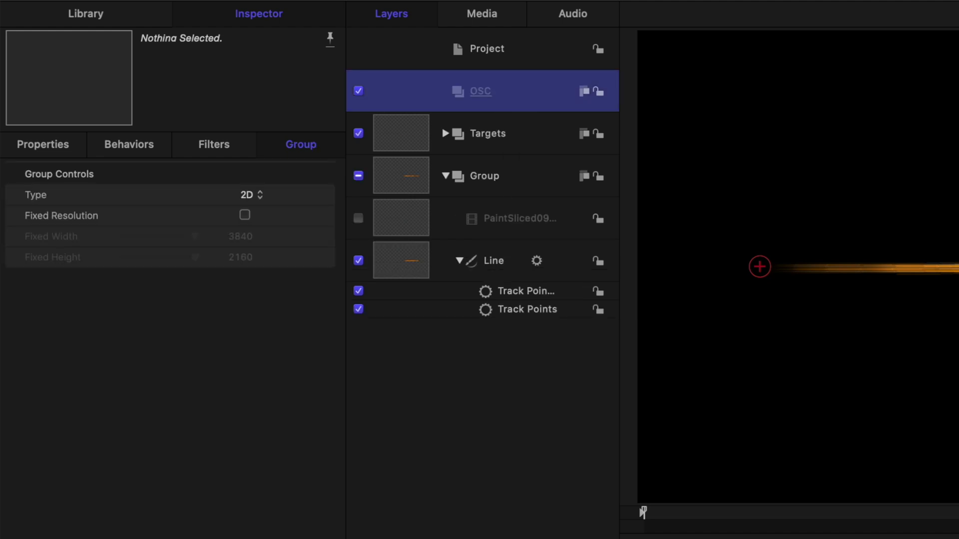
Add a Color Solid generator to the OSC group and turn off the group's visibility.
{"action": "left_click", "coordinate": [122, 24]}
{"action": "left_click", "coordinate": [91, 194]}
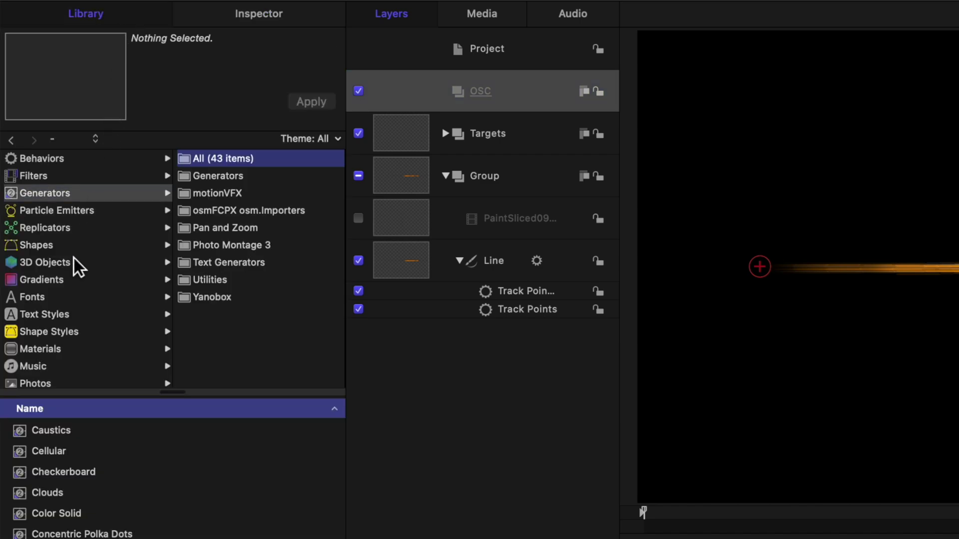
{"action": "left_click_drag", "start_coordinate": [418, 231], "coordinate": [519, 88]}
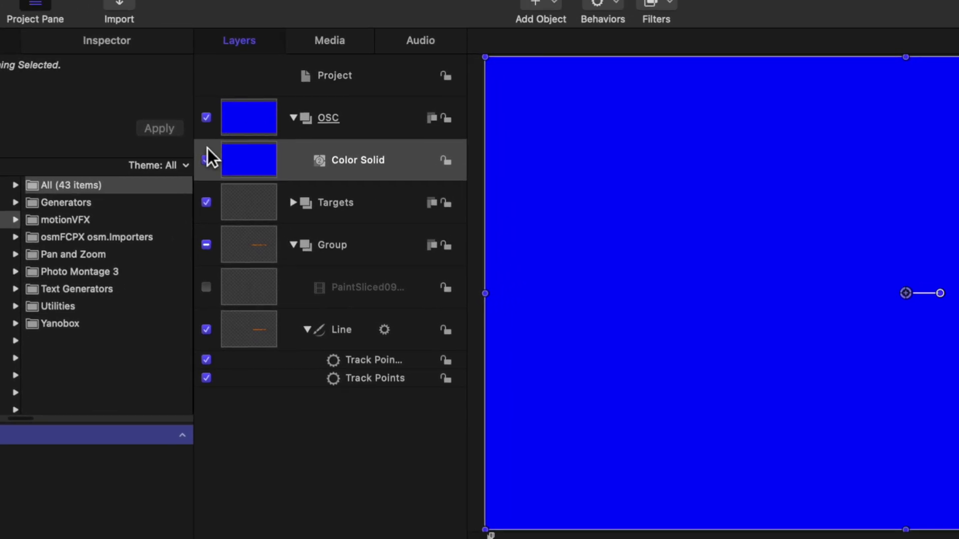
{"action": "left_click", "coordinate": [340, 94]}
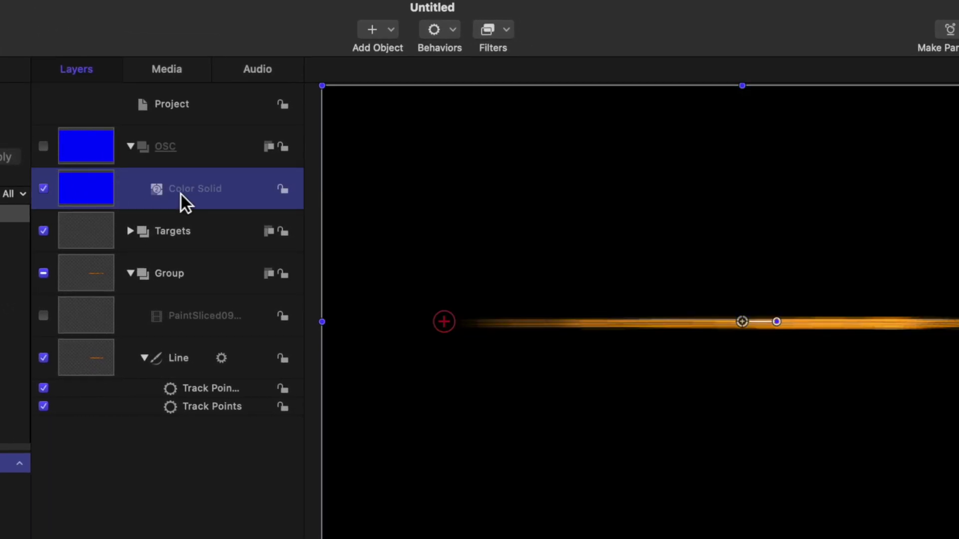
Apply the Black Hole distortion filter to the Color Solid and show its parameters, with Publish OSC enabled.
{"action": "left_click", "coordinate": [506, 28]}
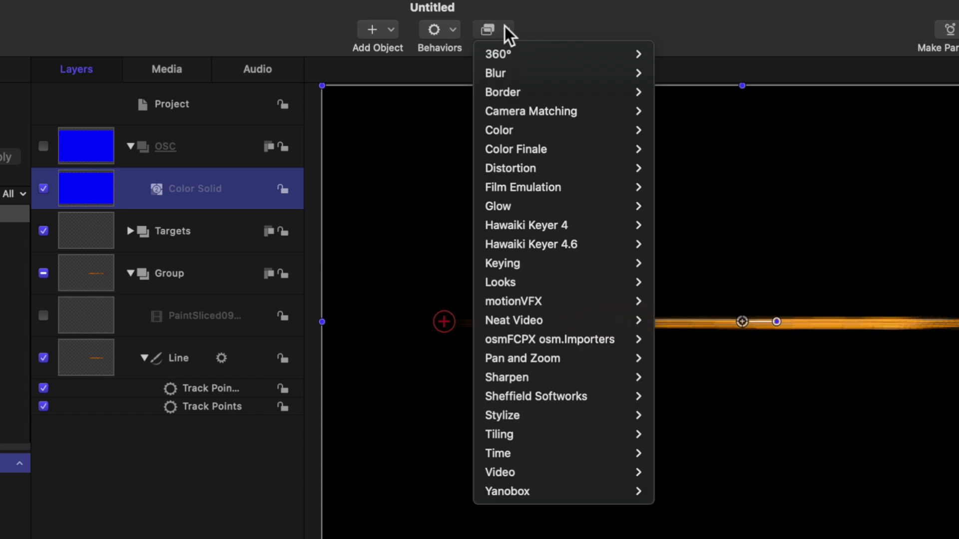
{"action": "mouse_move", "coordinate": [591, 167]}
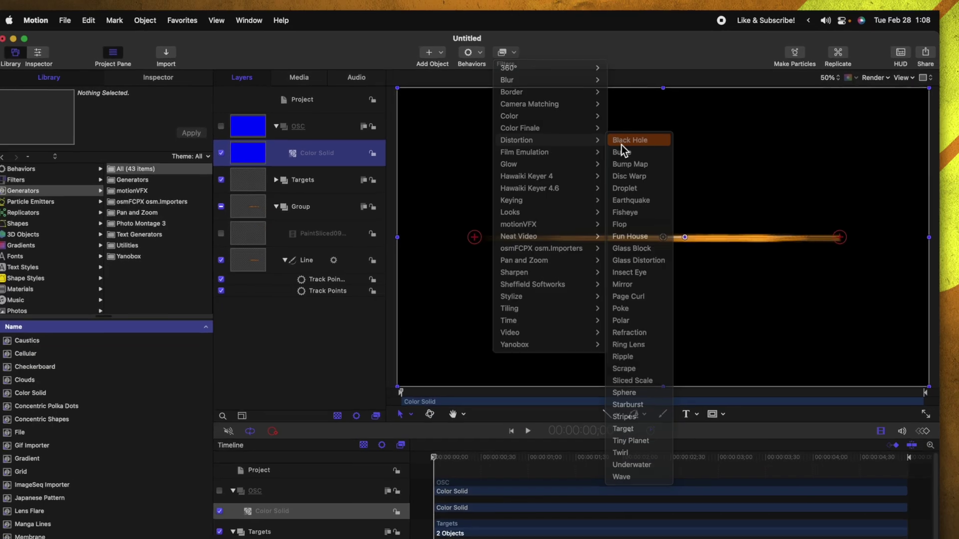
{"action": "left_click", "coordinate": [686, 169]}
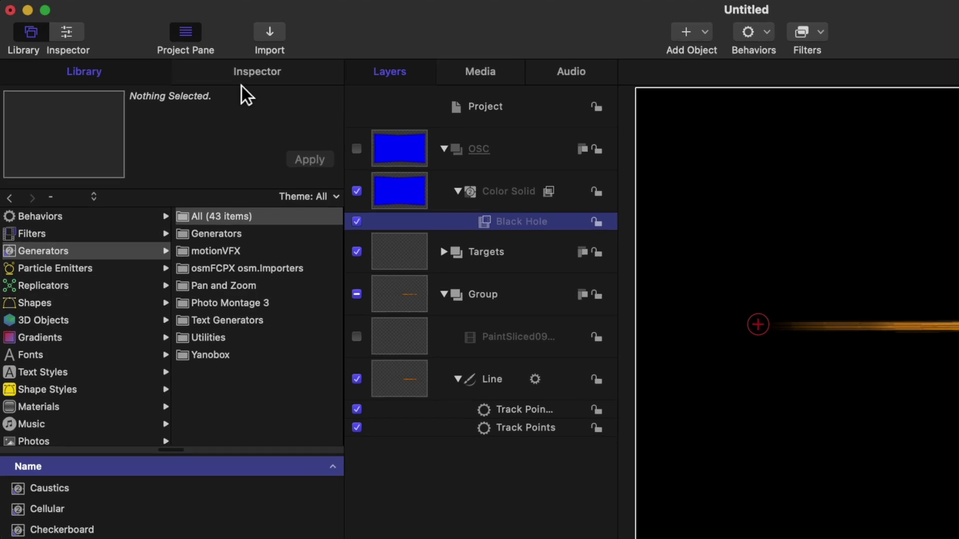
{"action": "left_click", "coordinate": [230, 82]}
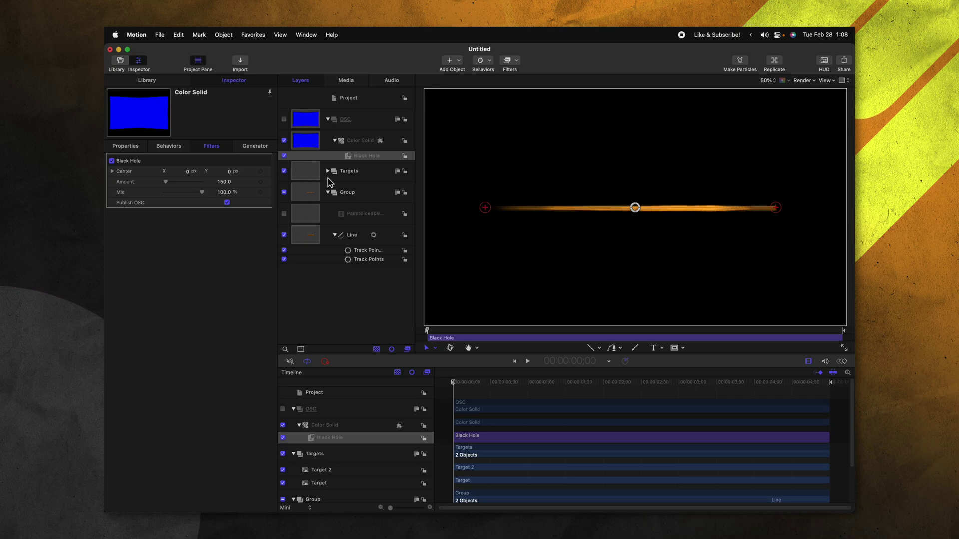
Rename the Color Solid's Black Hole filter as OSC 1.
{"action": "double_click", "coordinate": [366, 155]}
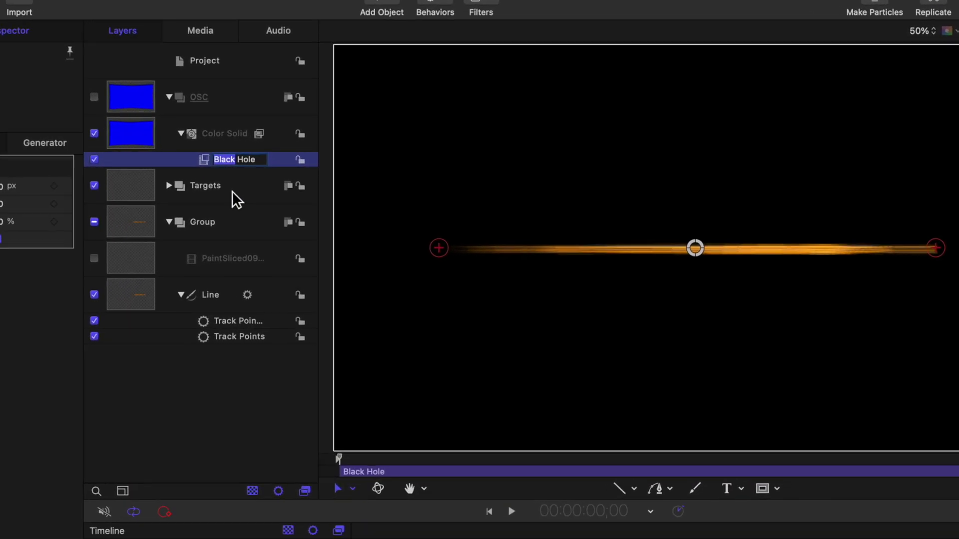
{"action": "type", "text": "OSC 1"}
{"action": "key", "text": "Return"}
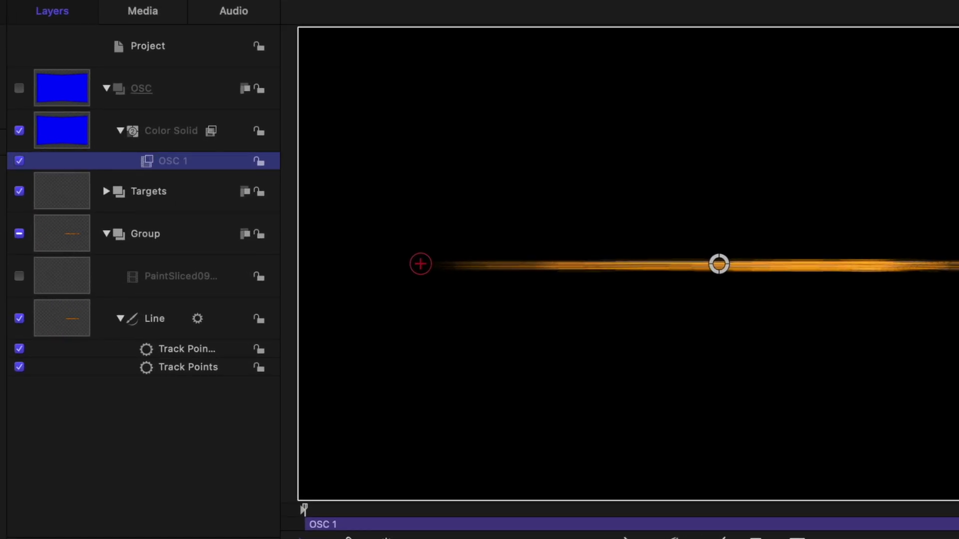
Duplicate the OSC 1 filter and name the copy OSC 2.
{"action": "key", "text": "super+d"}
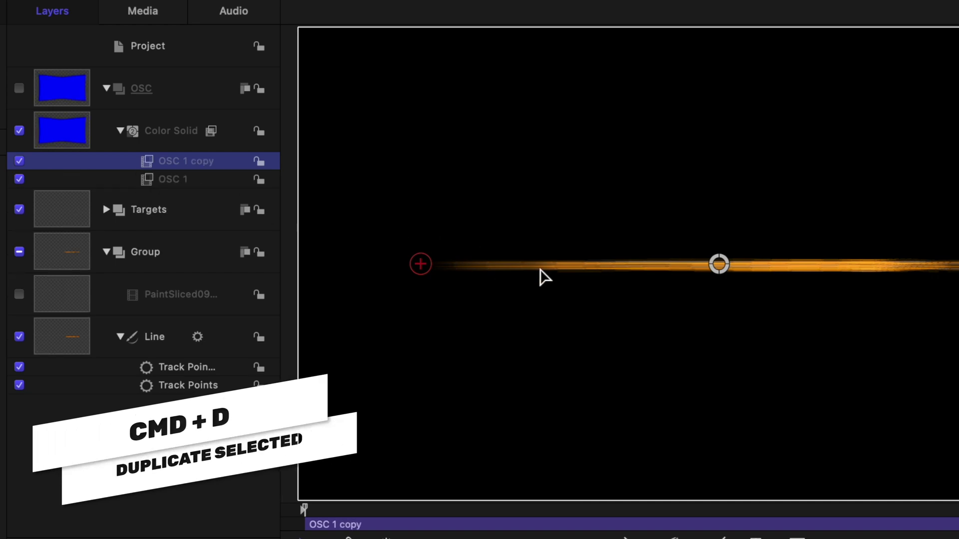
{"action": "double_click", "coordinate": [195, 161]}
{"action": "left_click_drag", "start_coordinate": [178, 160], "coordinate": [212, 161]}
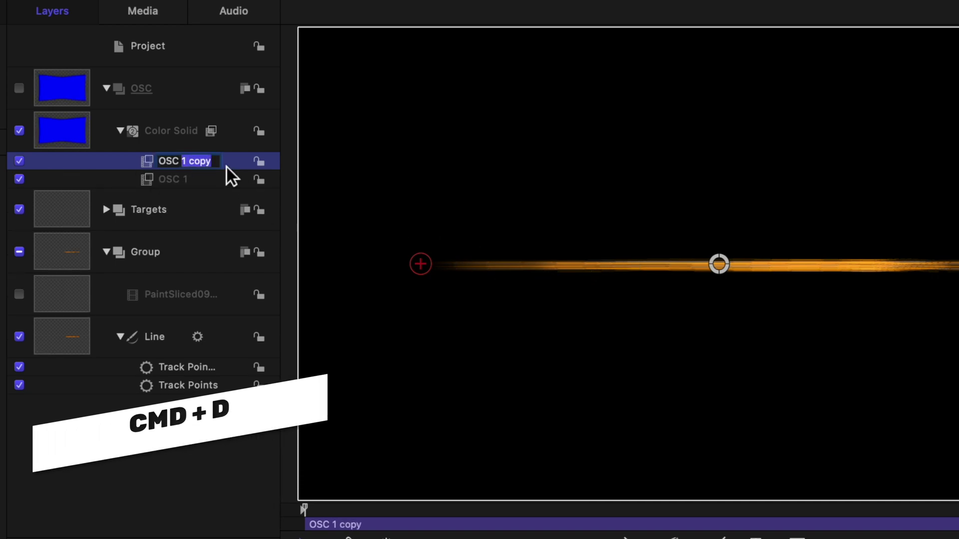
{"action": "type", "text": "2"}
{"action": "key", "text": "Return"}
Move OSC 1's center onto the line's left target, about X -1360, Y -11, and OSC 2's onto the right target, about X 1267, Y 0.
{"action": "left_click", "coordinate": [190, 179]}
{"action": "left_click_drag", "start_coordinate": [719, 264], "coordinate": [428, 274]}
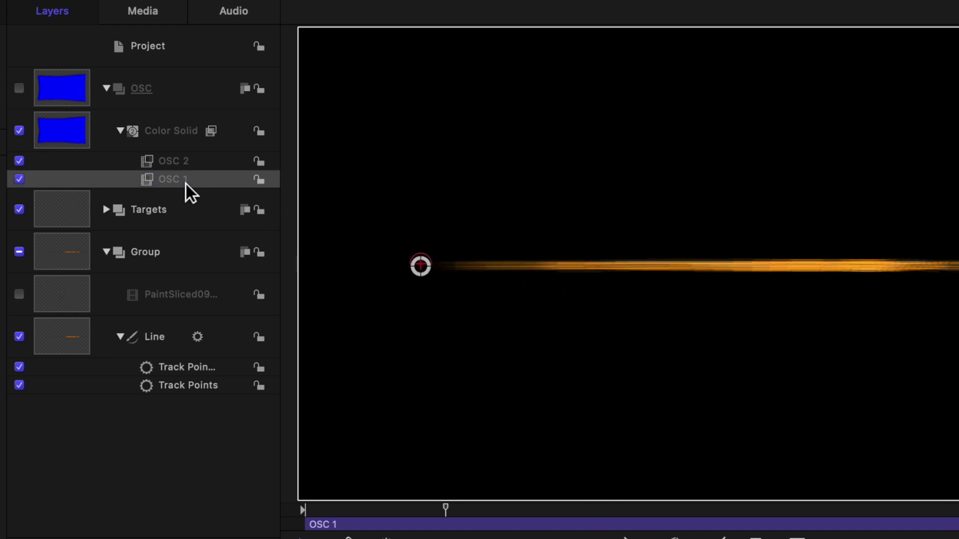
{"action": "left_click", "coordinate": [195, 166]}
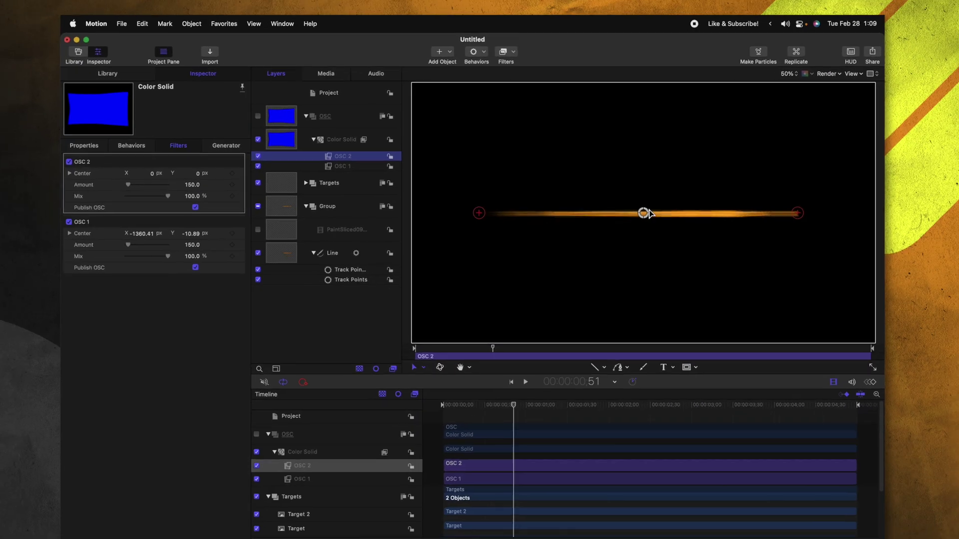
{"action": "left_click_drag", "start_coordinate": [723, 267], "coordinate": [958, 280]}
{"action": "left_click_drag", "start_coordinate": [782, 214], "coordinate": [775, 207]}
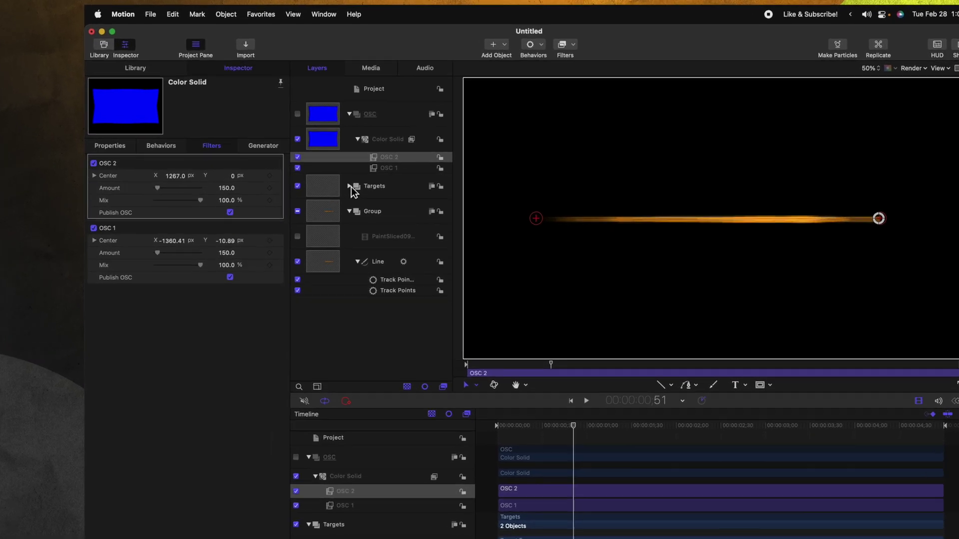
Expand the Targets group and add a Link parameter behavior to the X position of Target.
{"action": "left_click", "coordinate": [328, 180]}
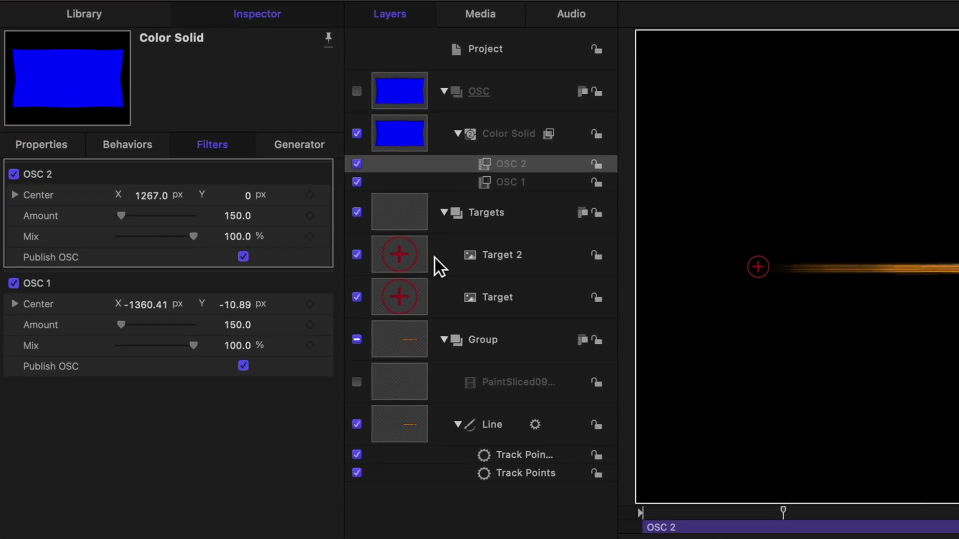
{"action": "left_click", "coordinate": [416, 304]}
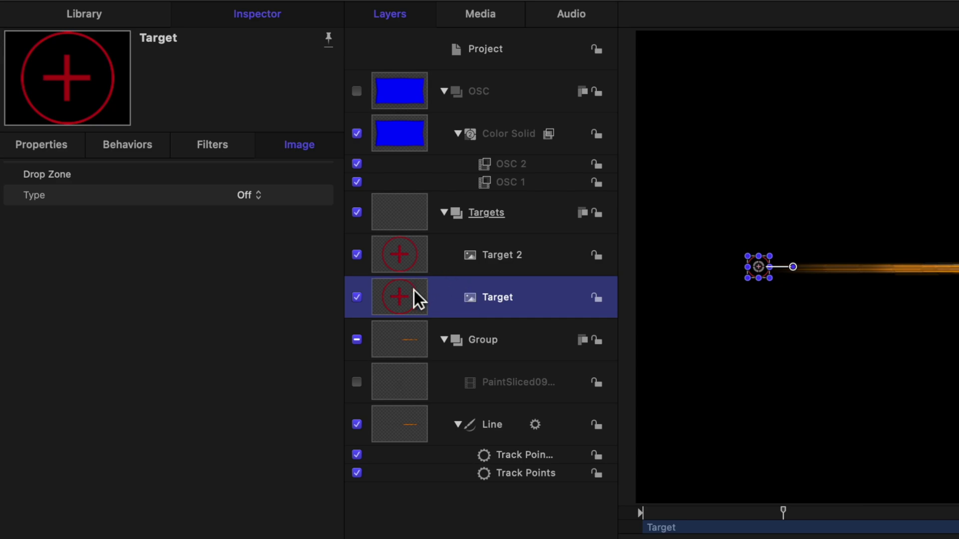
{"action": "left_click", "coordinate": [44, 143]}
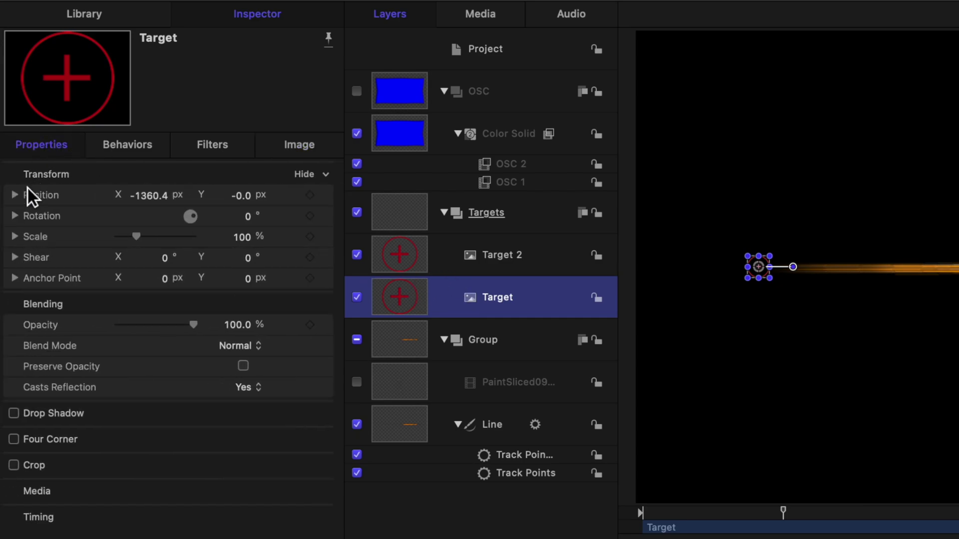
{"action": "left_click", "coordinate": [18, 199]}
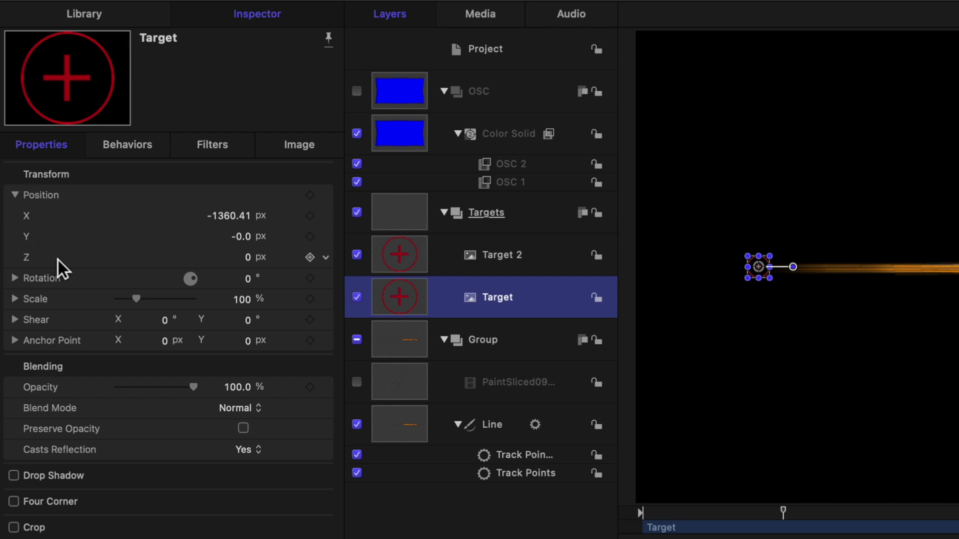
{"action": "left_click", "coordinate": [332, 221]}
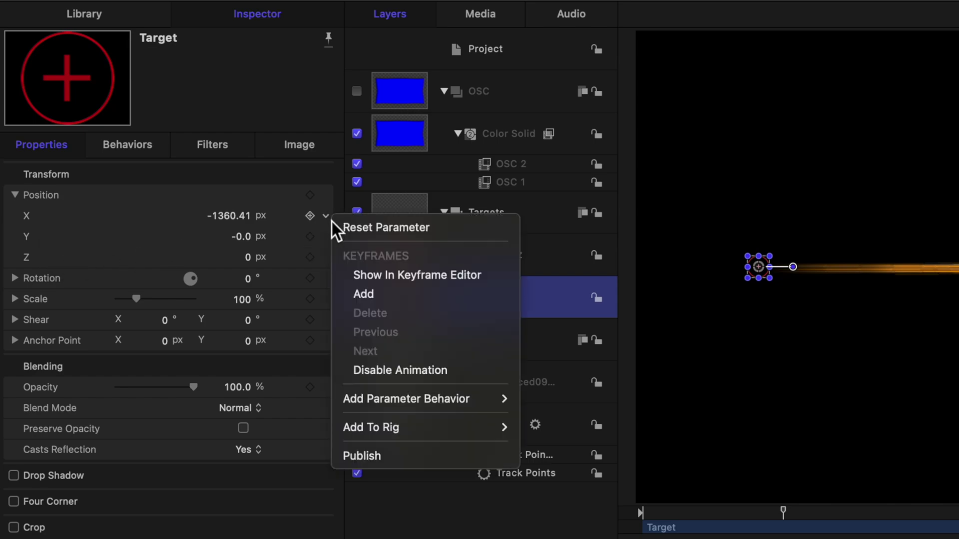
{"action": "mouse_move", "coordinate": [470, 404]}
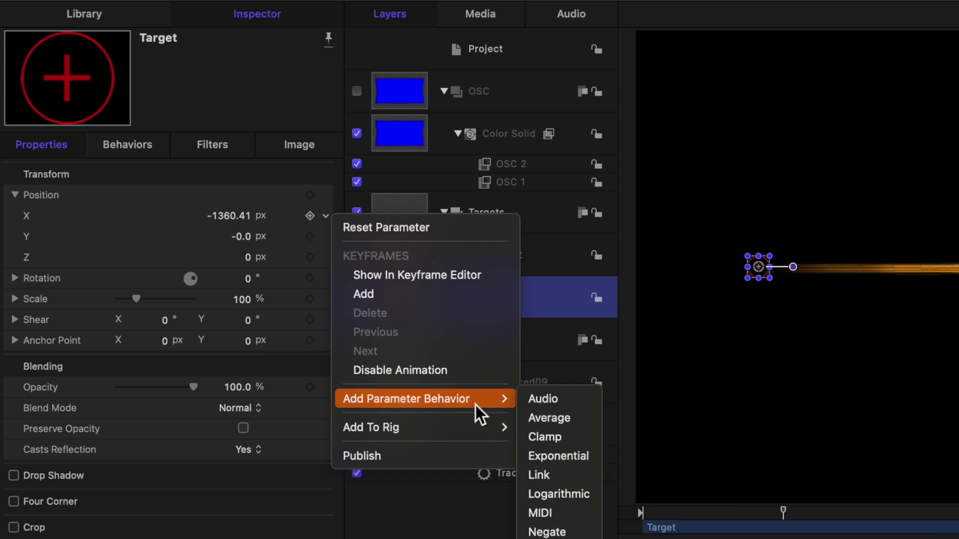
{"action": "left_click", "coordinate": [566, 473]}
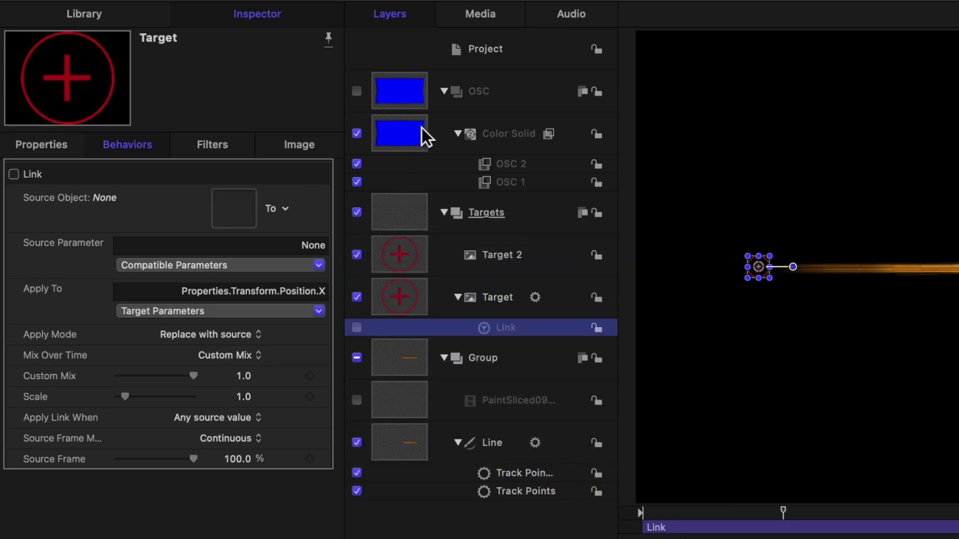
Set the Link's source object to Color Solid and its source parameter to the OSC 1 filter's Center X.
{"action": "left_click_drag", "start_coordinate": [409, 143], "coordinate": [233, 207]}
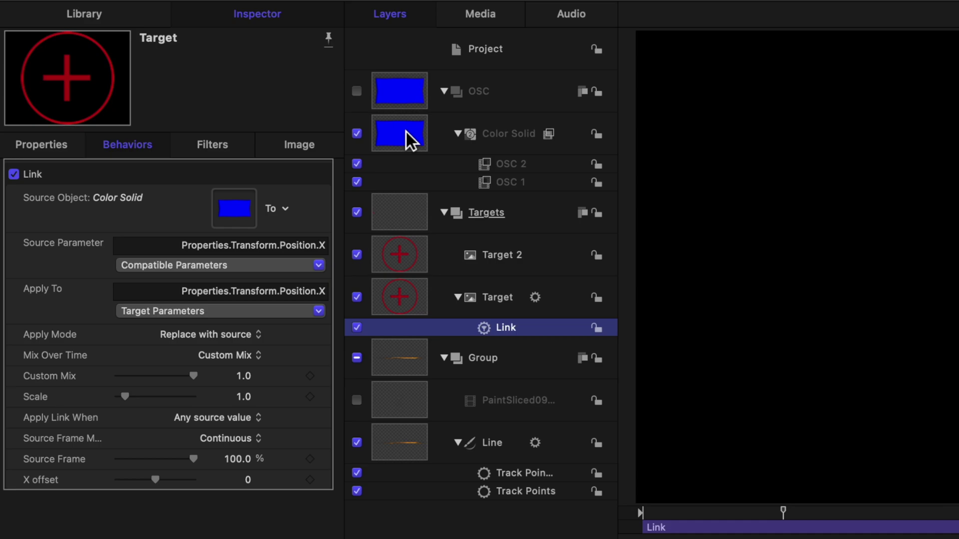
{"action": "left_click", "coordinate": [187, 270]}
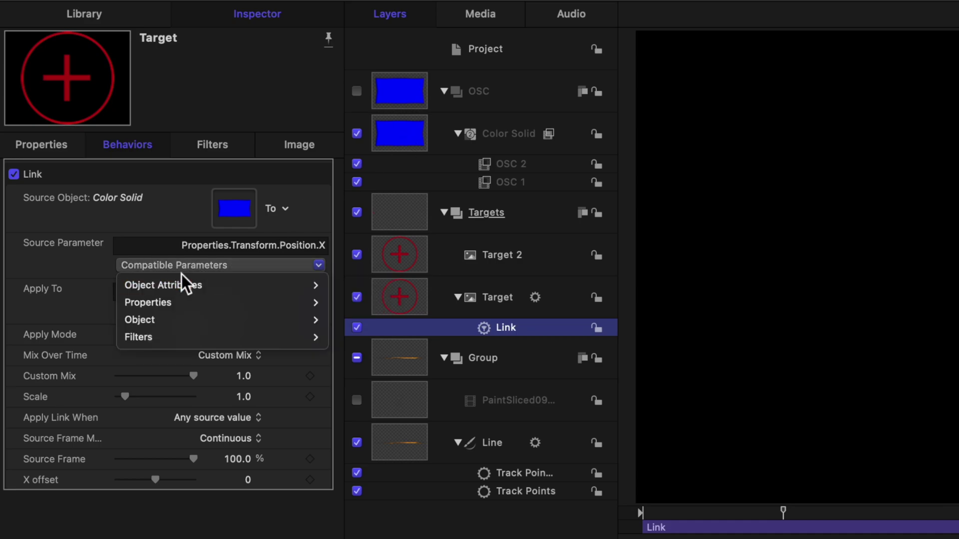
{"action": "mouse_move", "coordinate": [170, 305]}
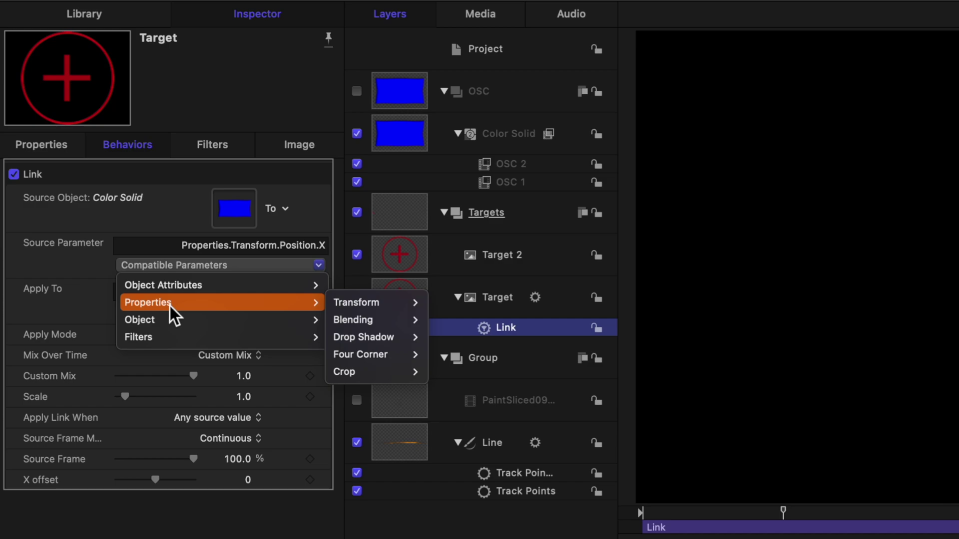
{"action": "mouse_move", "coordinate": [175, 338]}
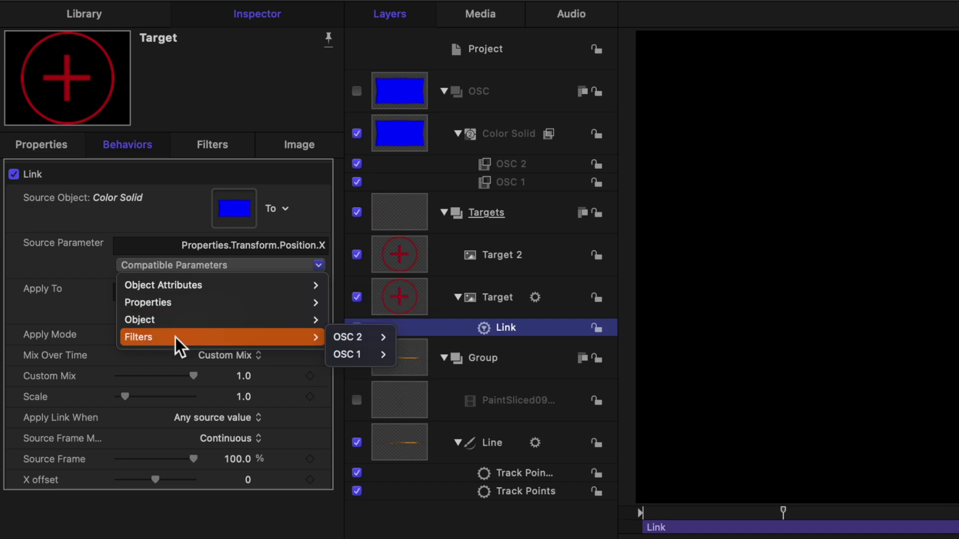
{"action": "mouse_move", "coordinate": [338, 351]}
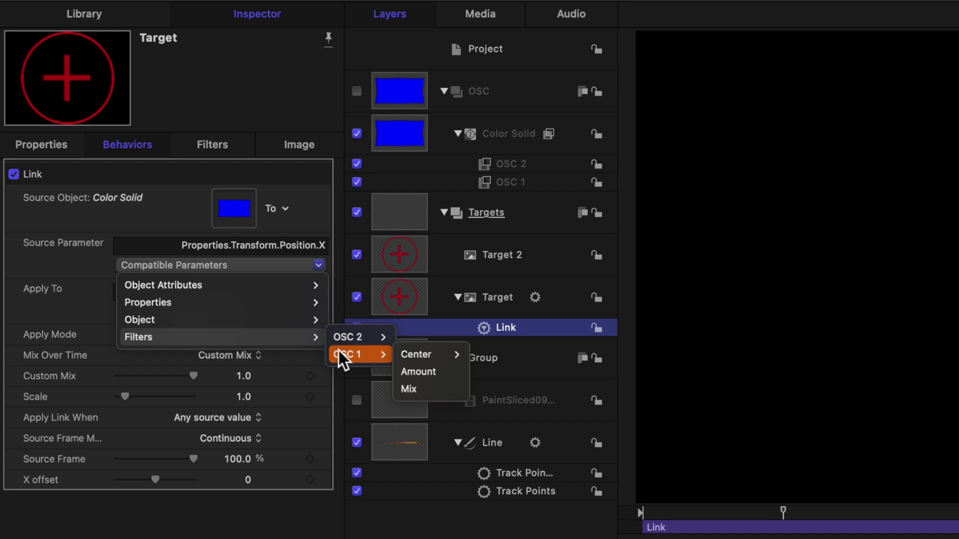
{"action": "mouse_move", "coordinate": [400, 356]}
{"action": "left_click", "coordinate": [480, 355]}
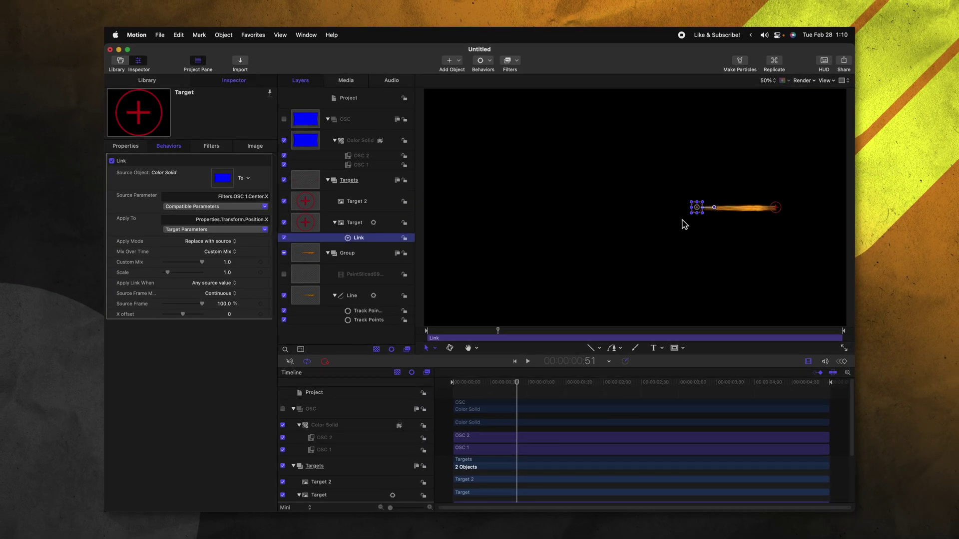
Check the OSC filters' Center values and set the X offset of Target's Link behavior to -0.5.
{"action": "left_click", "coordinate": [370, 165]}
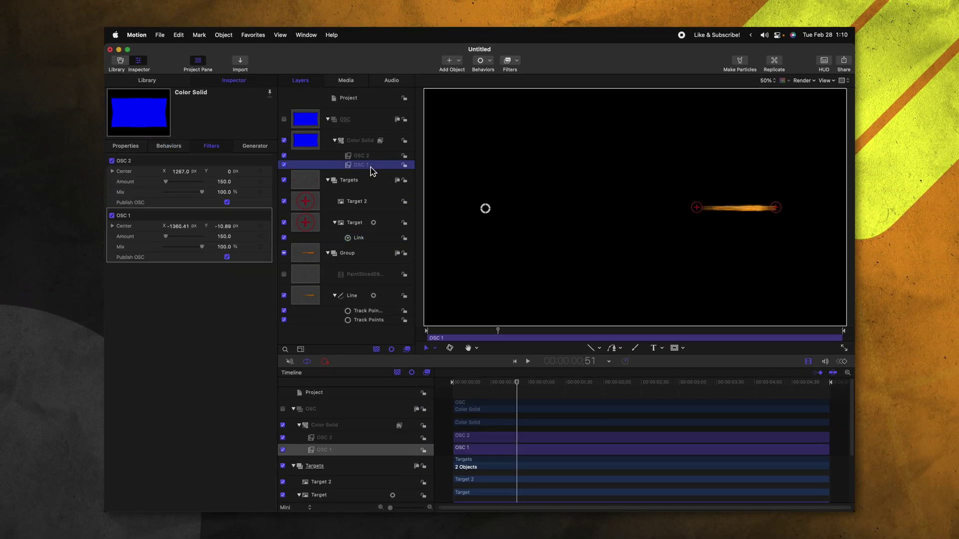
{"action": "left_click", "coordinate": [113, 171]}
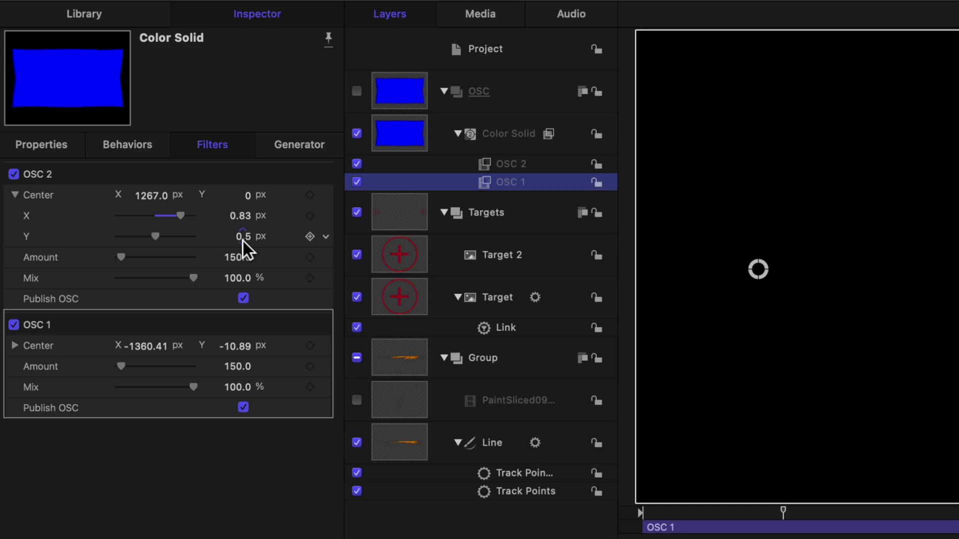
{"action": "left_click", "coordinate": [503, 333]}
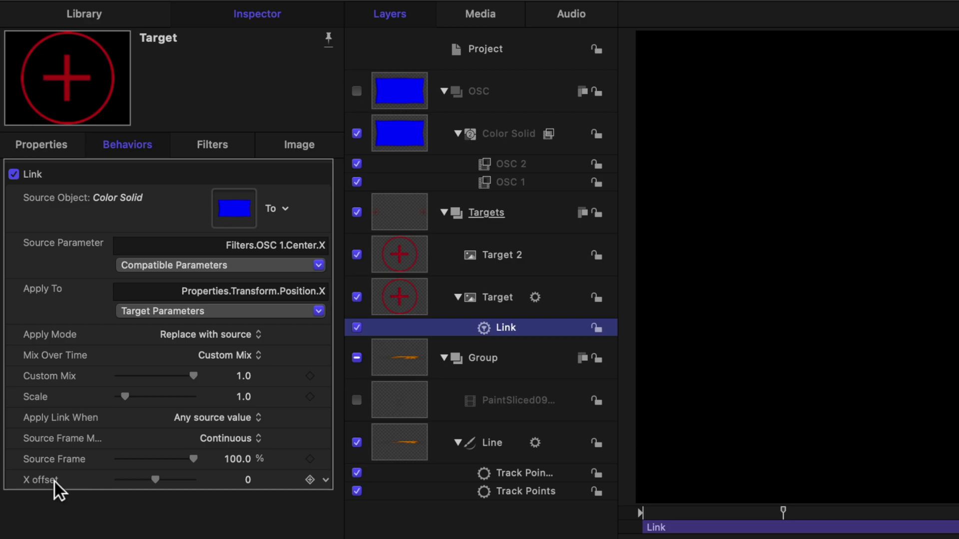
{"action": "left_click", "coordinate": [247, 478]}
{"action": "type", "text": "-0"}
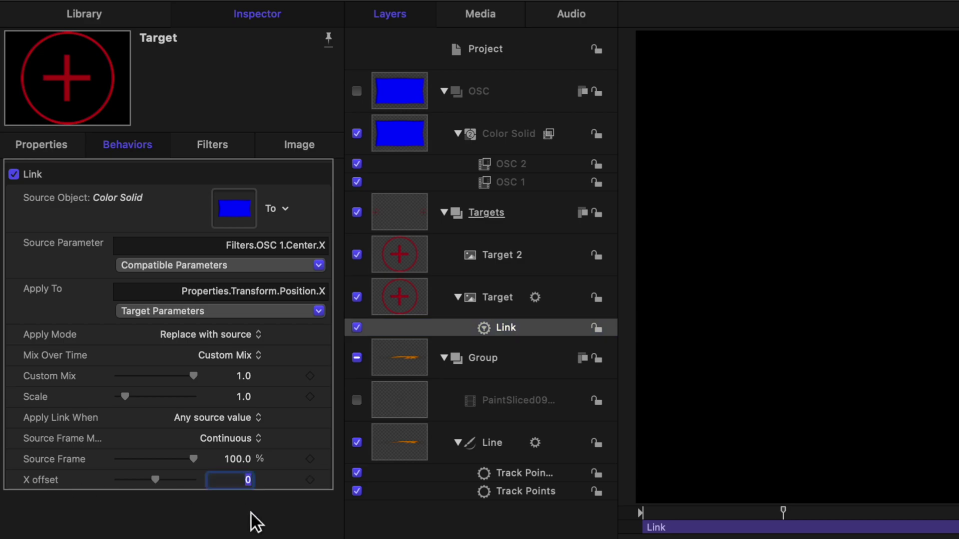
{"action": "type", "text": ".5"}
{"action": "key", "text": "Return"}
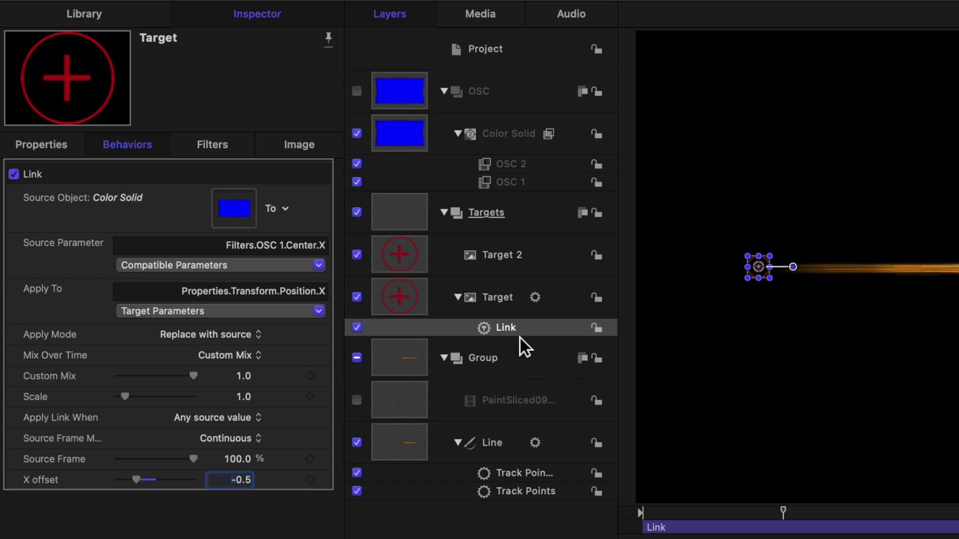
Duplicate Target's Link behavior and set the copy's source parameter to the OSC 1 filter's Center Y.
{"action": "key", "text": "super+d"}
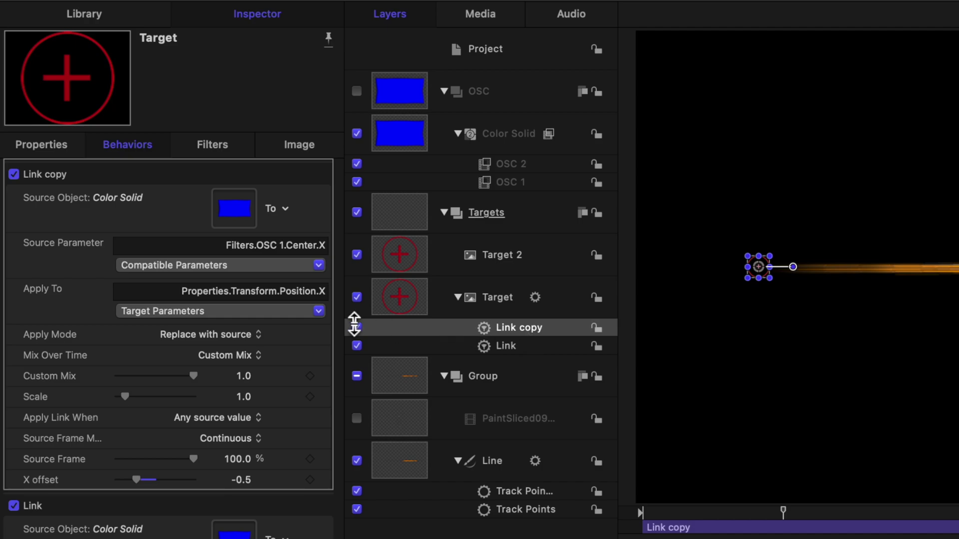
{"action": "left_click", "coordinate": [178, 266]}
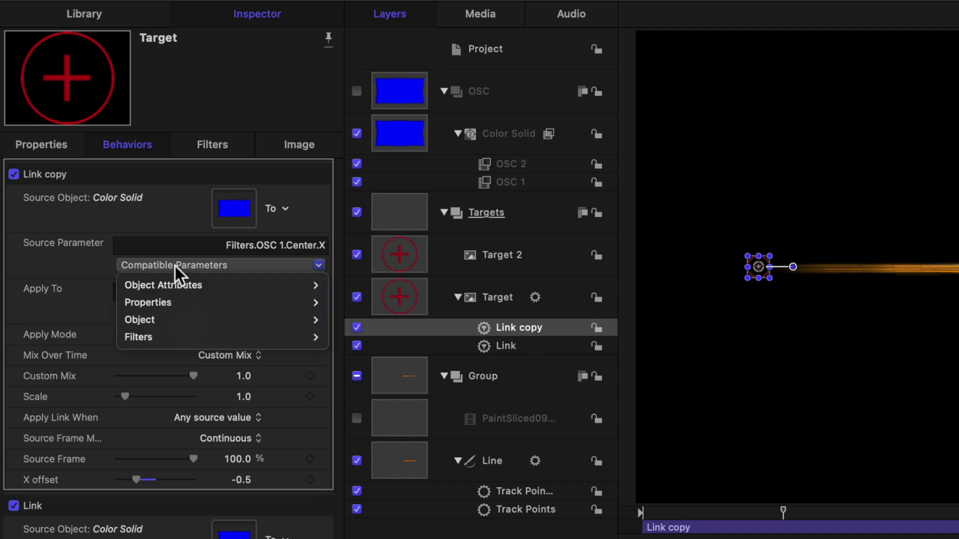
{"action": "mouse_move", "coordinate": [190, 339]}
{"action": "mouse_move", "coordinate": [360, 354]}
{"action": "mouse_move", "coordinate": [415, 354]}
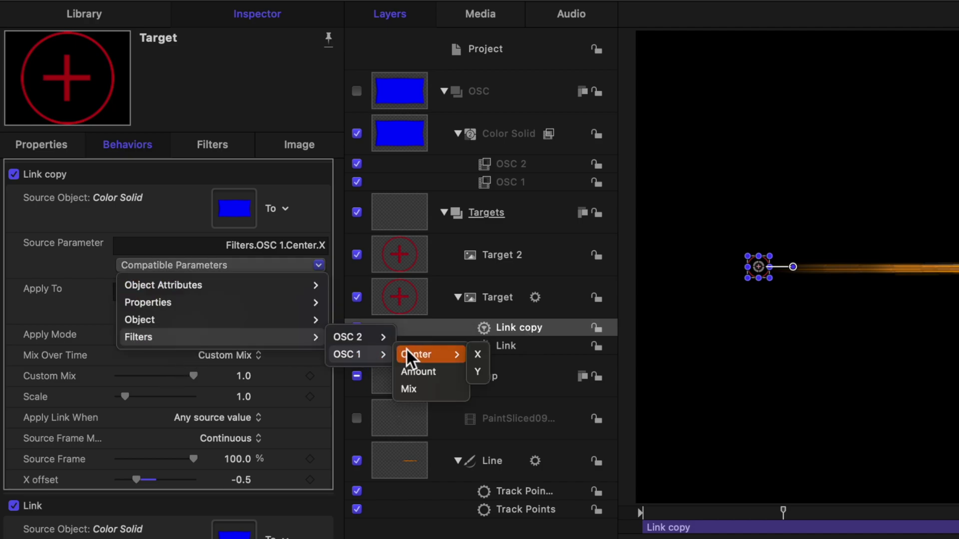
{"action": "left_click", "coordinate": [481, 367]}
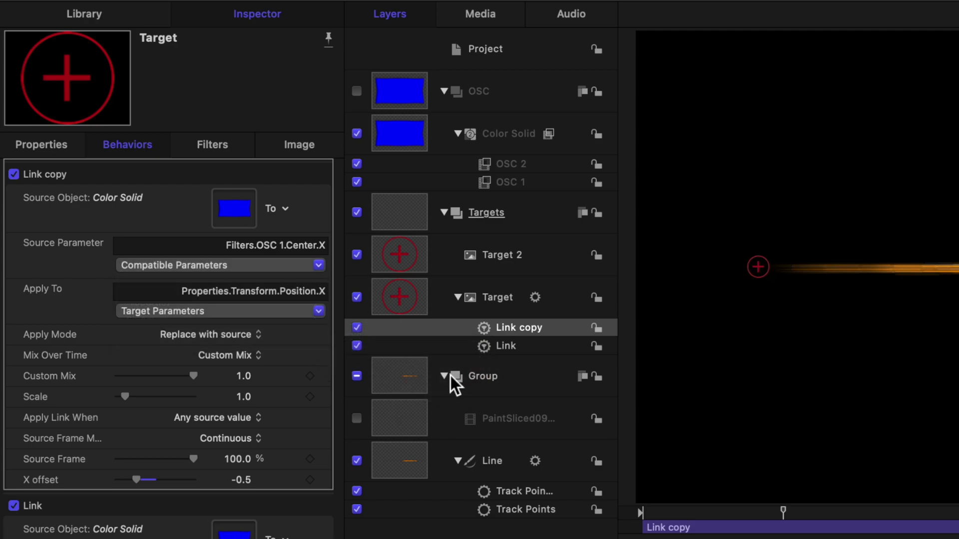
Apply Target's Link copy to Position Y and set its Y offset to -0.5.
{"action": "left_click", "coordinate": [207, 309]}
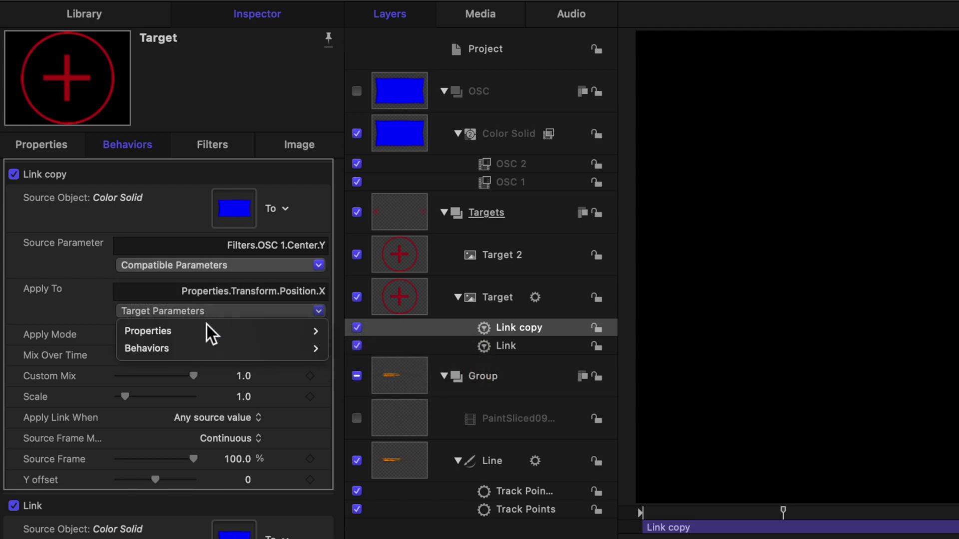
{"action": "mouse_move", "coordinate": [207, 330]}
{"action": "mouse_move", "coordinate": [421, 331]}
{"action": "mouse_move", "coordinate": [457, 331]}
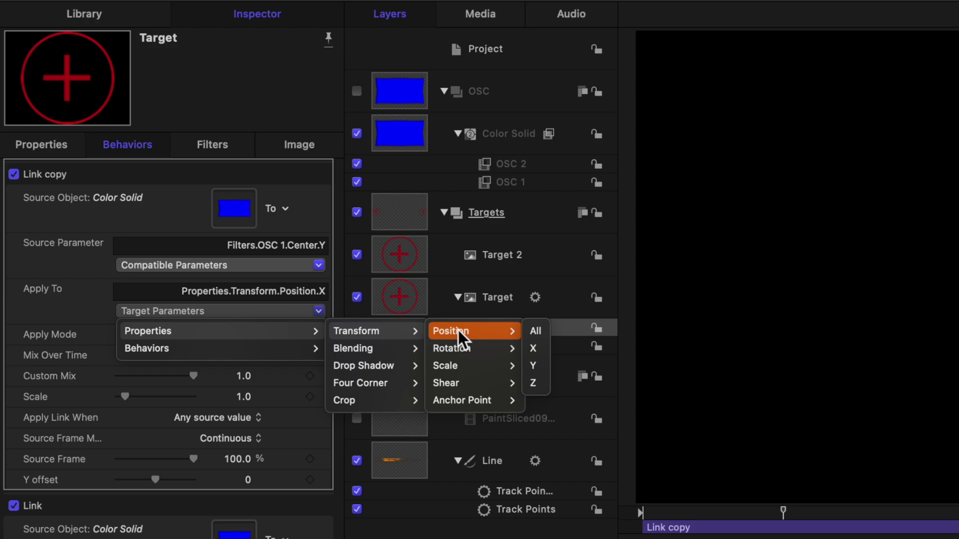
{"action": "left_click", "coordinate": [535, 362]}
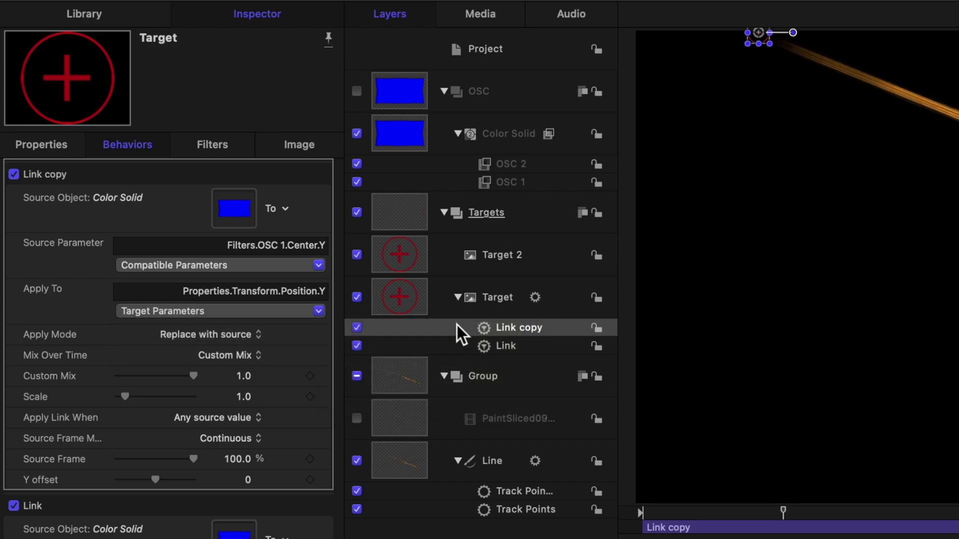
{"action": "left_click", "coordinate": [248, 480]}
{"action": "type", "text": "-0.5"}
{"action": "key", "text": "Return"}
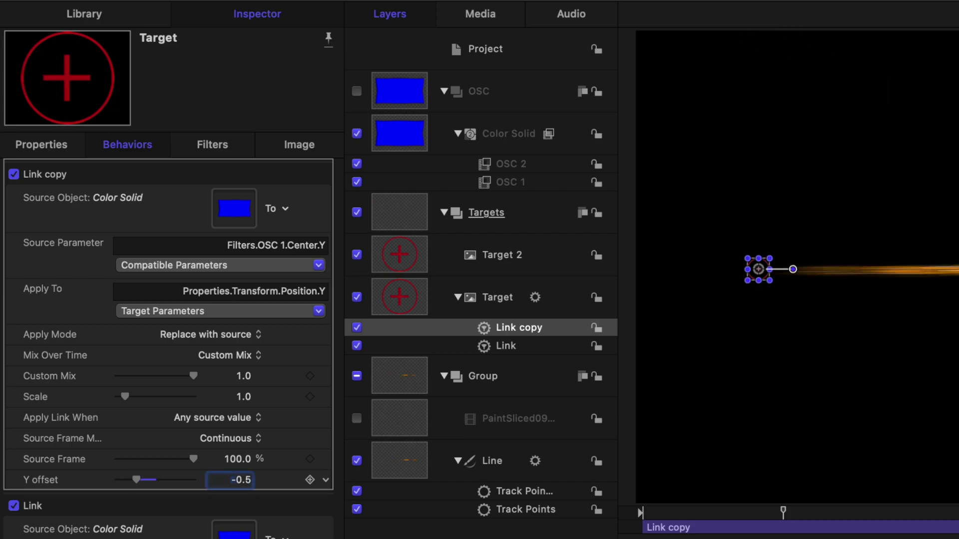
Hide Target and move OSC 1's center on the canvas to about X -907, Y -79.
{"action": "left_click", "coordinate": [524, 186]}
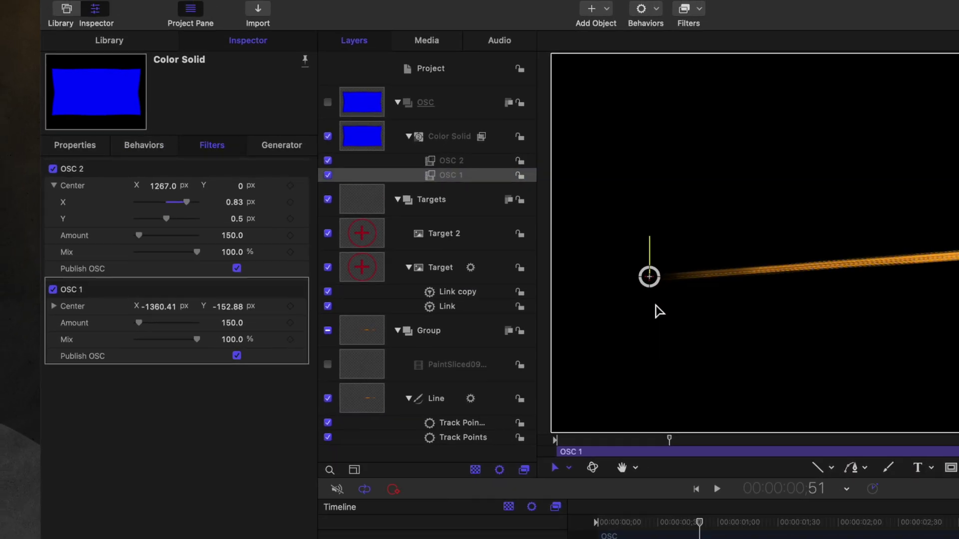
{"action": "left_click_drag", "start_coordinate": [660, 311], "coordinate": [826, 242]}
{"action": "left_click_drag", "start_coordinate": [591, 188], "coordinate": [540, 195]}
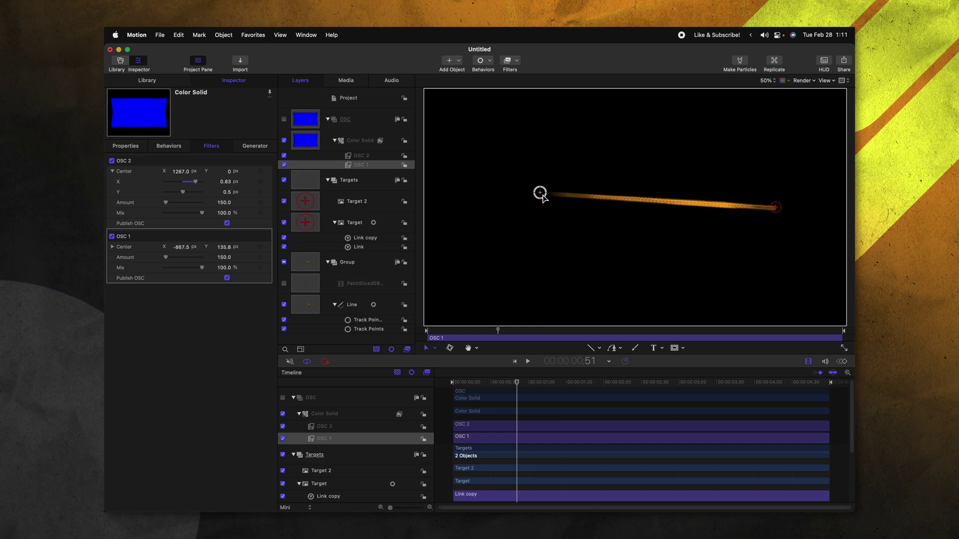
{"action": "left_click", "coordinate": [284, 222]}
{"action": "left_click_drag", "start_coordinate": [547, 200], "coordinate": [540, 219]}
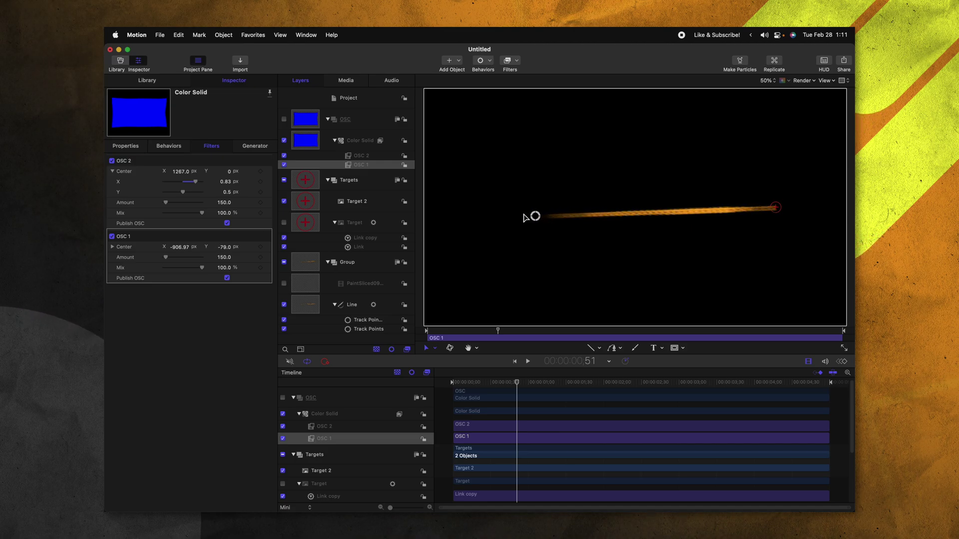
Rename Target's two link behaviors as Link X and Link Y.
{"action": "double_click", "coordinate": [372, 246]}
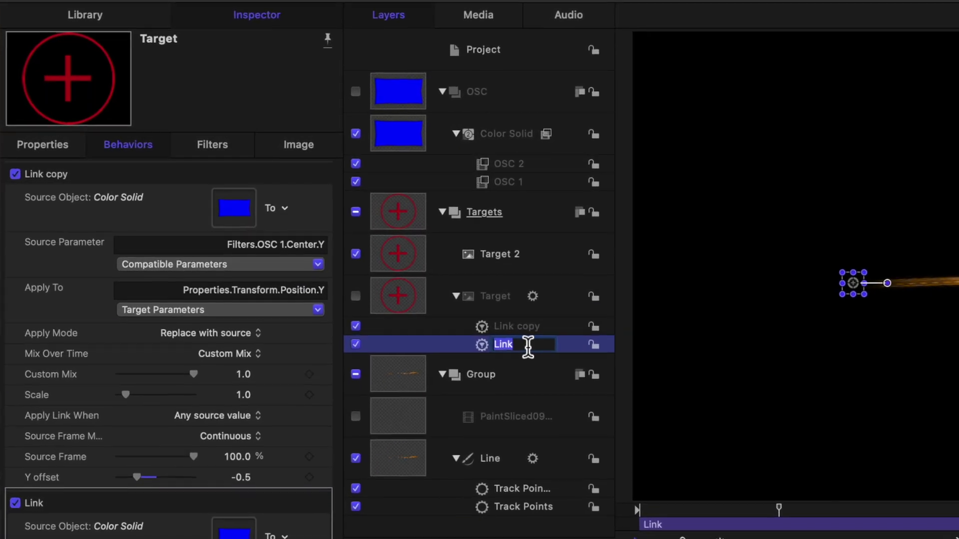
{"action": "left_click", "coordinate": [528, 348]}
{"action": "type", "text": "X"}
{"action": "double_click", "coordinate": [518, 334]}
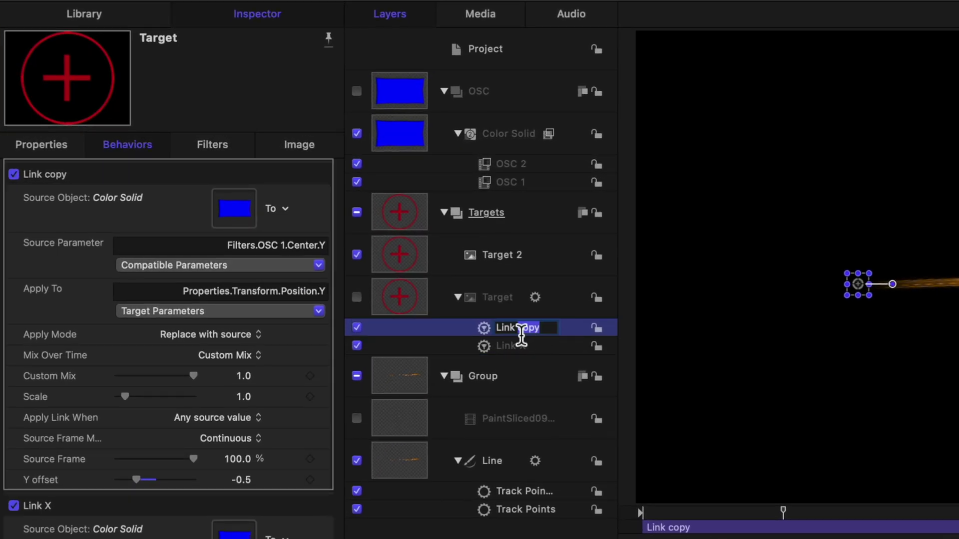
{"action": "type", "text": "Y"}
{"action": "key", "text": "Return"}
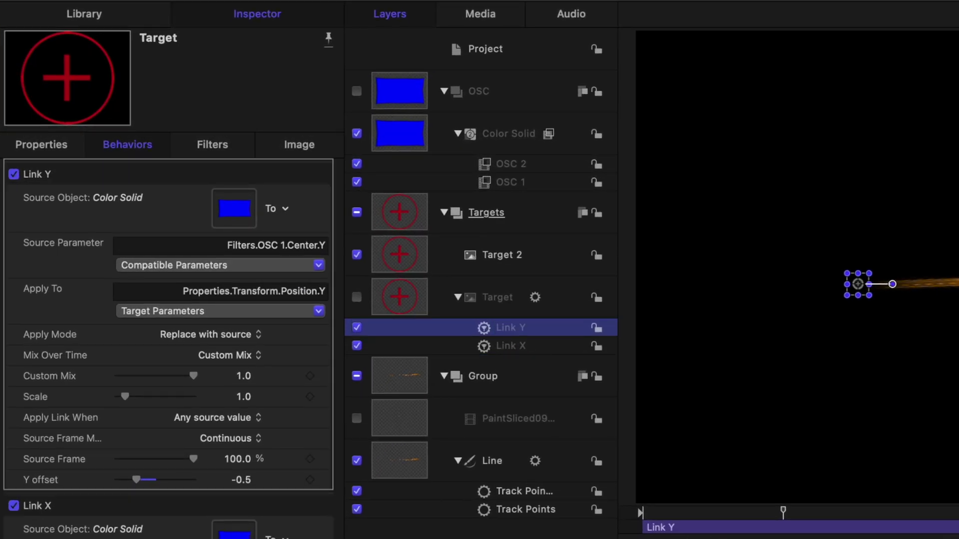
Copy Target's Link X and Link Y behaviors onto Target 2.
{"action": "left_click", "coordinate": [528, 346], "text": "shift"}
{"action": "key", "text": "super+c"}
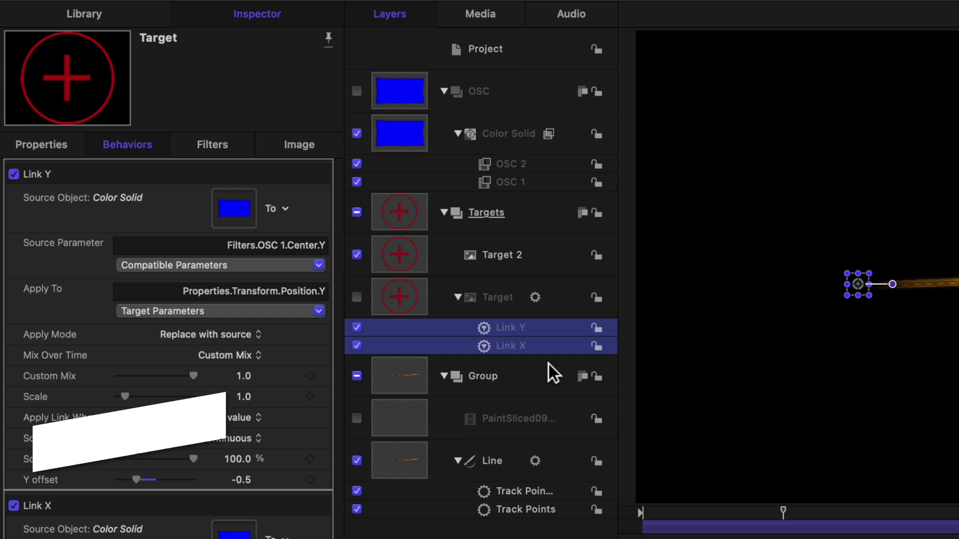
{"action": "left_click", "coordinate": [533, 261]}
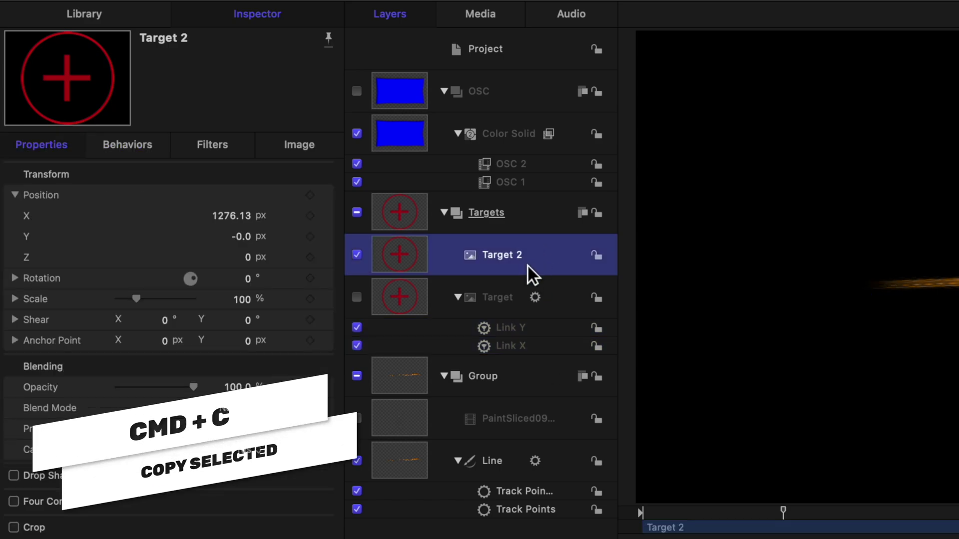
{"action": "key", "text": "super+v"}
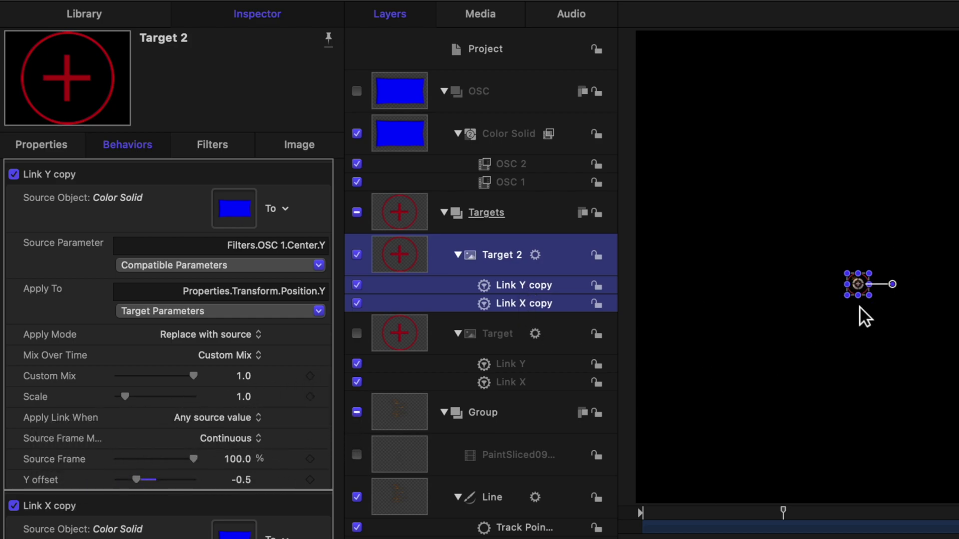
Set the source parameter of Target 2's Link Y copy to the OSC 2 filter's Center Y.
{"action": "left_click", "coordinate": [543, 329]}
{"action": "left_click", "coordinate": [550, 308]}
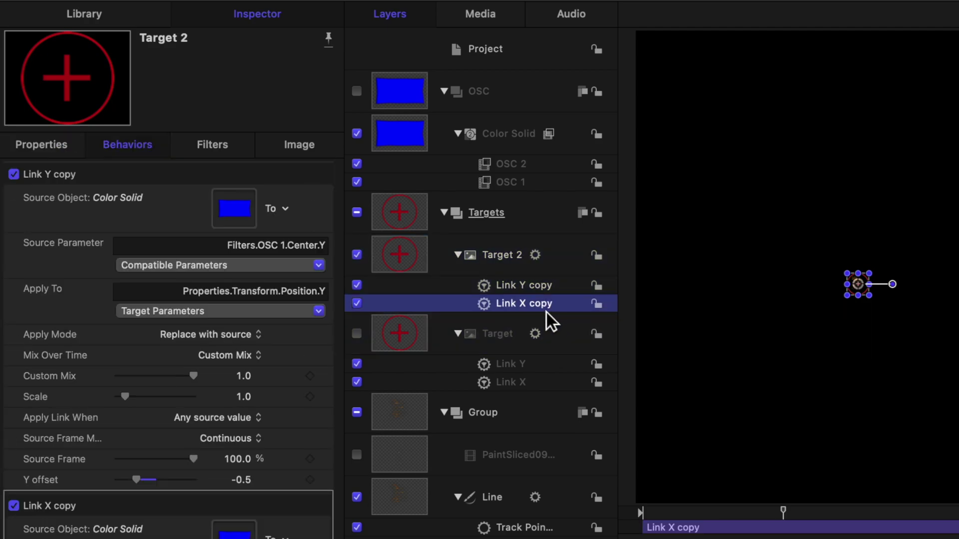
{"action": "left_click", "coordinate": [195, 263]}
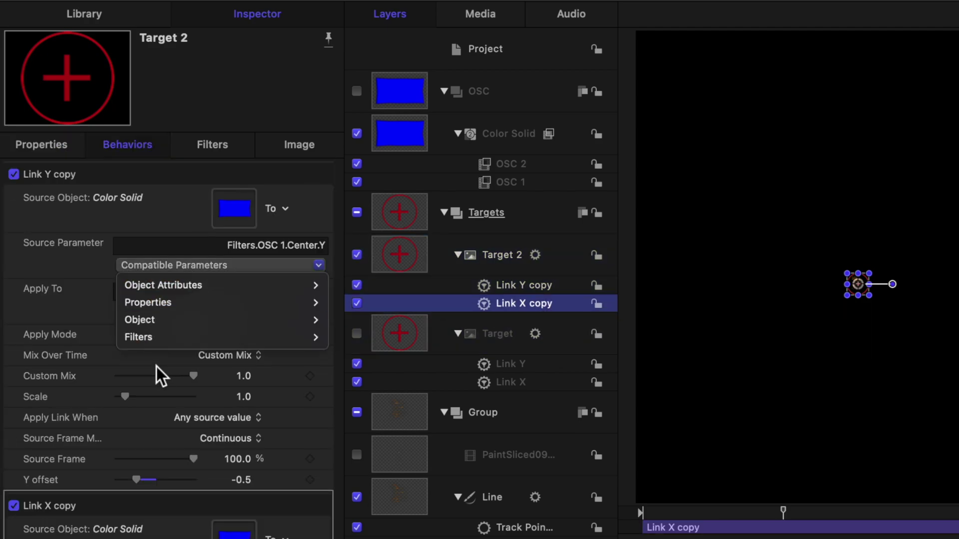
{"action": "mouse_move", "coordinate": [178, 337]}
{"action": "mouse_move", "coordinate": [374, 350]}
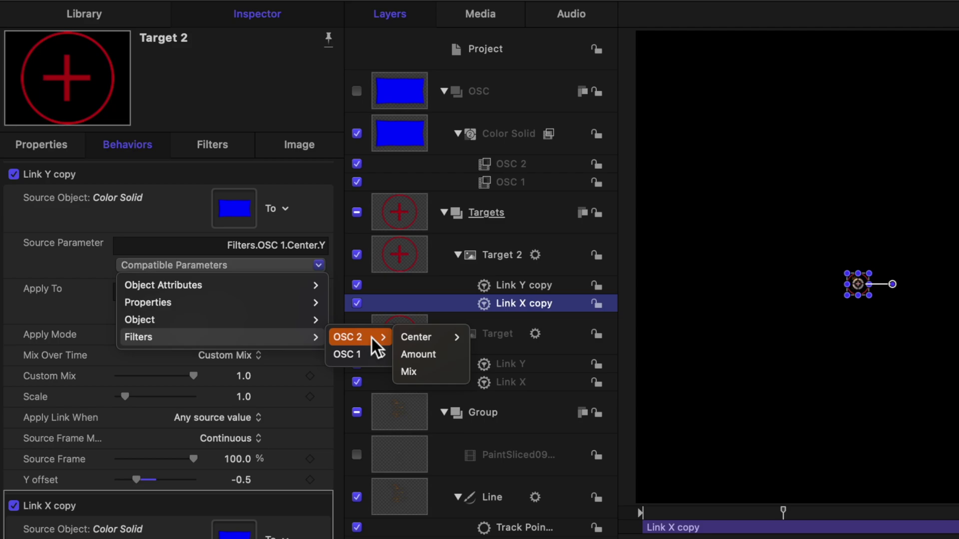
{"action": "mouse_move", "coordinate": [425, 337]}
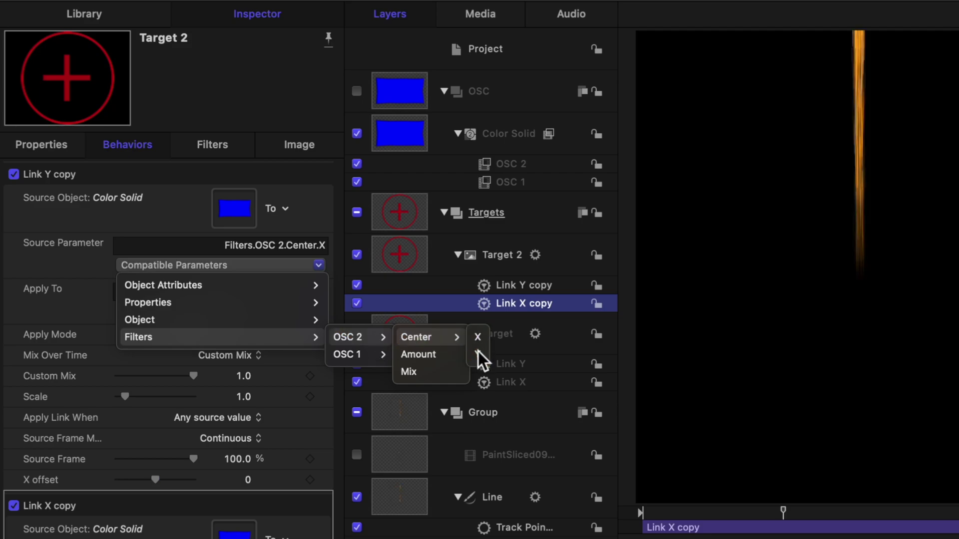
{"action": "left_click", "coordinate": [477, 352]}
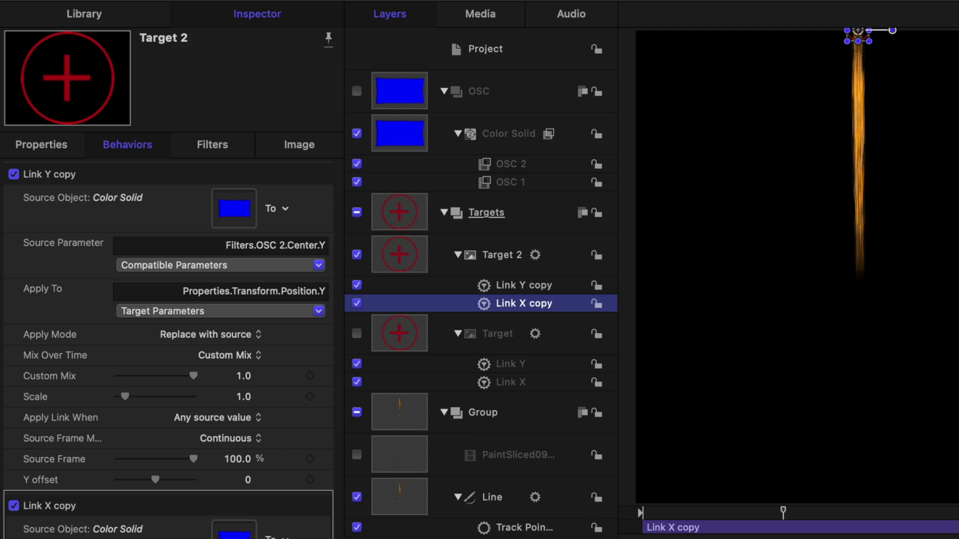
Set the source parameter of Target 2's Link X copy to the OSC 2 filter's Center X.
{"action": "left_click", "coordinate": [215, 465]}
{"action": "mouse_move", "coordinate": [142, 400]}
{"action": "mouse_move", "coordinate": [377, 400]}
{"action": "mouse_move", "coordinate": [424, 400]}
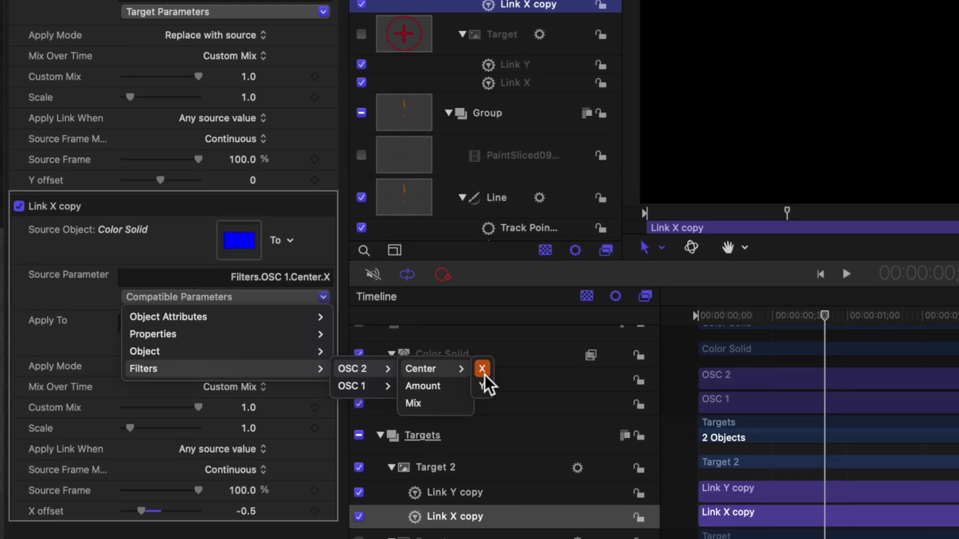
{"action": "left_click", "coordinate": [482, 370]}
Set the X offset of Link X copy and the Y offset of Link Y copy to -0.5.
{"action": "left_click_drag", "start_coordinate": [253, 514], "coordinate": [254, 511]}
{"action": "left_click", "coordinate": [253, 512]}
{"action": "type", "text": "-0.5"}
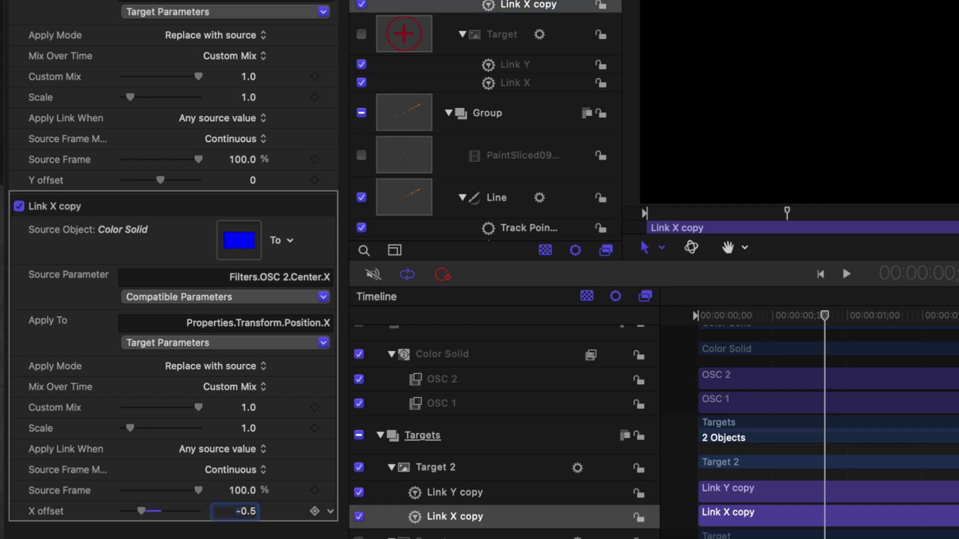
{"action": "left_click", "coordinate": [255, 181]}
{"action": "type", "text": "-0.5"}
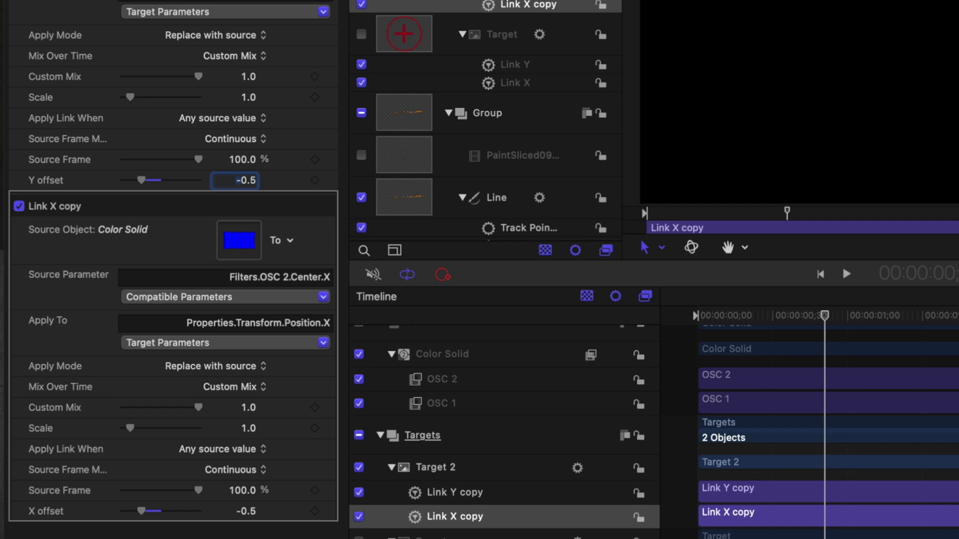
Hide Target 2 and reposition both ends of the line with the OSC 1 and OSC 2 on-screen controls.
{"action": "left_click", "coordinate": [441, 404]}
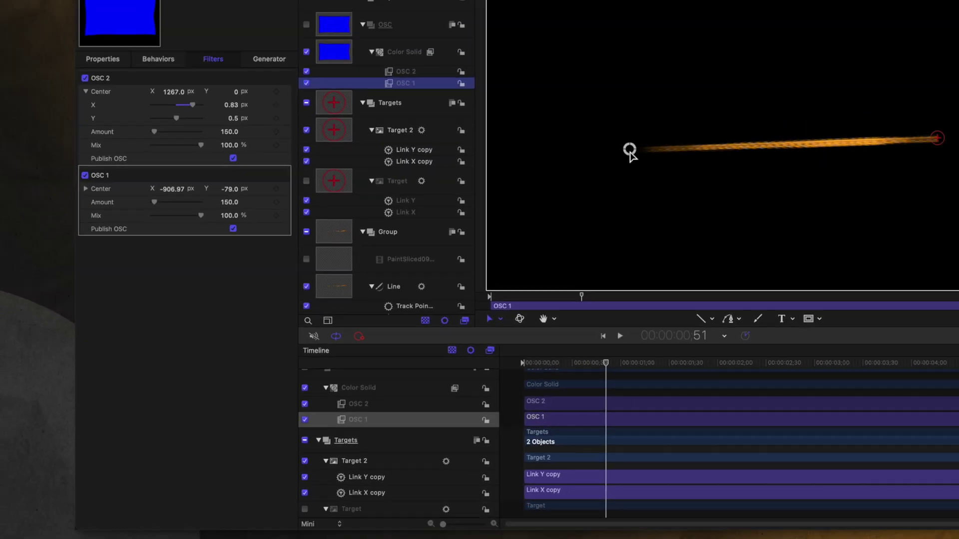
{"action": "left_click_drag", "start_coordinate": [845, 0], "coordinate": [786, 0]}
{"action": "left_click_drag", "start_coordinate": [516, 128], "coordinate": [545, 211]}
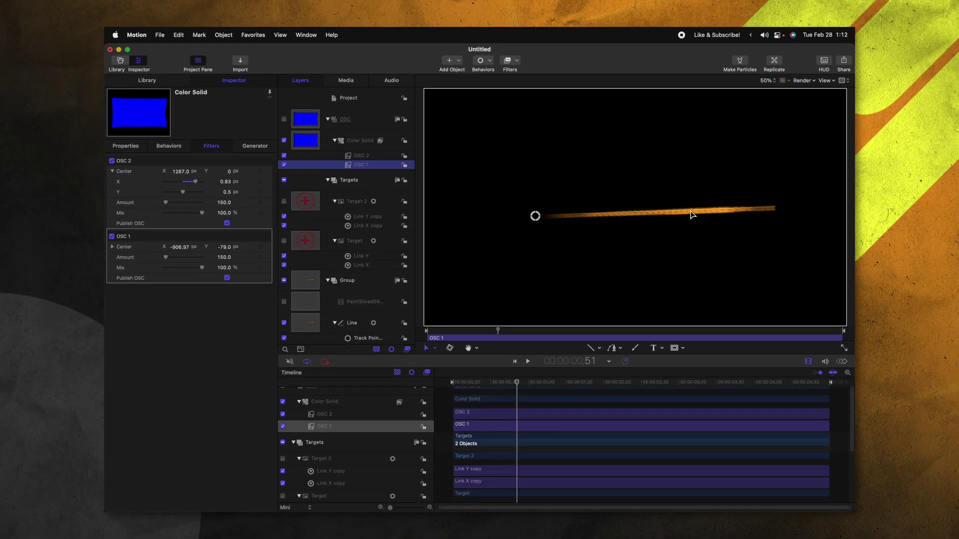
{"action": "left_click", "coordinate": [361, 155], "text": "shift"}
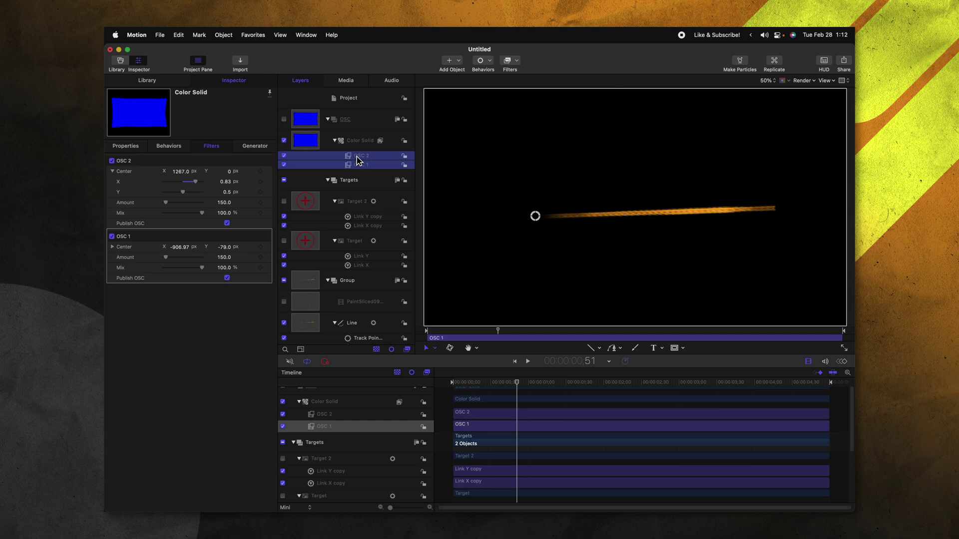
{"action": "mouse_move", "coordinate": [775, 210]}
{"action": "left_mouse_down"}
{"action": "mouse_move", "coordinate": [748, 240]}
{"action": "mouse_move", "coordinate": [745, 210]}
{"action": "mouse_move", "coordinate": [763, 219]}
{"action": "left_mouse_up"}
{"action": "left_click_drag", "start_coordinate": [535, 215], "coordinate": [513, 214]}
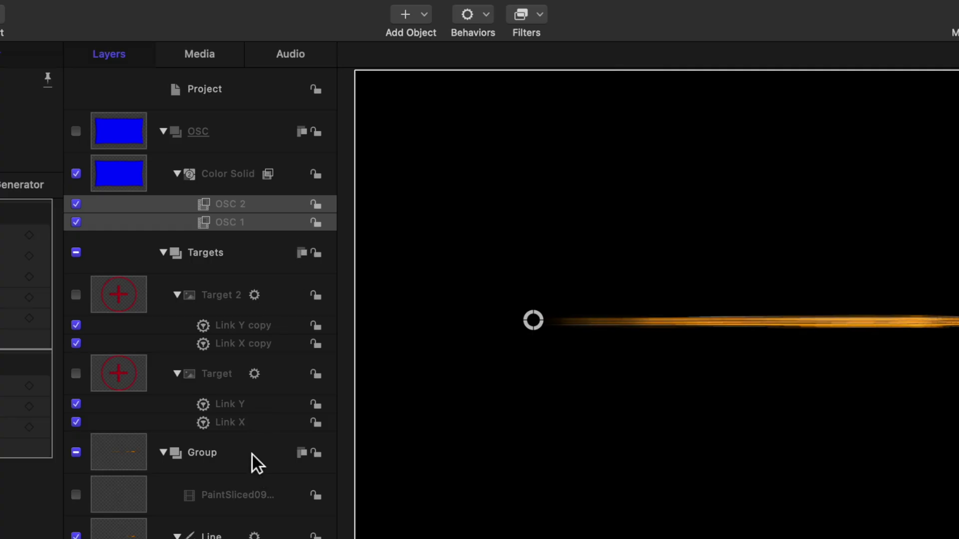
Add a Strobe filter to the brush line's Group and set its Strobe Rate to 12.
{"action": "left_click", "coordinate": [253, 458]}
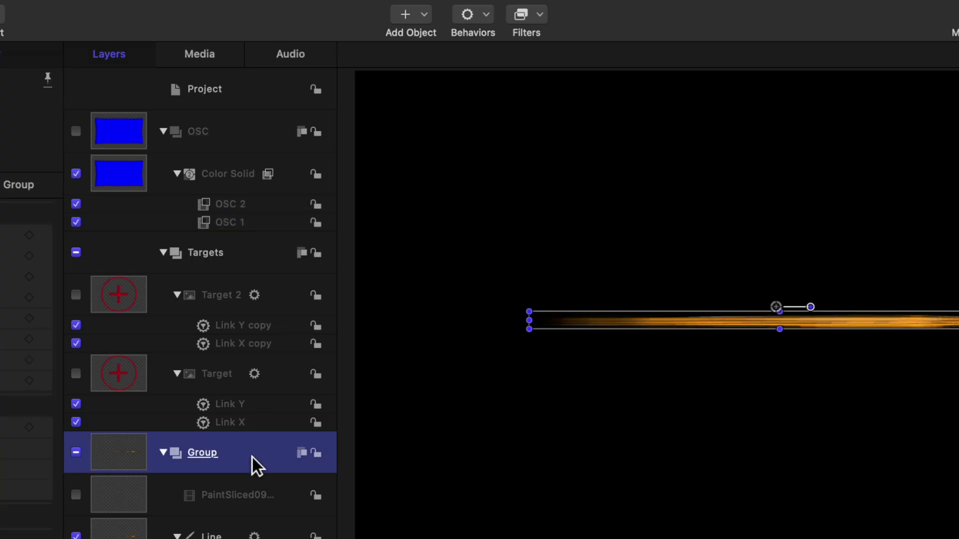
{"action": "left_click", "coordinate": [536, 17]}
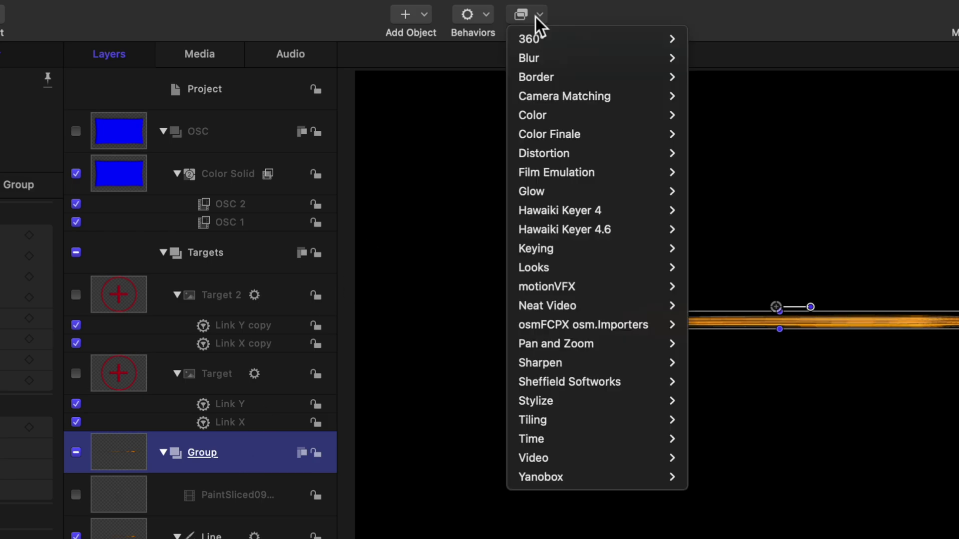
{"action": "mouse_move", "coordinate": [606, 442]}
{"action": "left_click", "coordinate": [727, 478]}
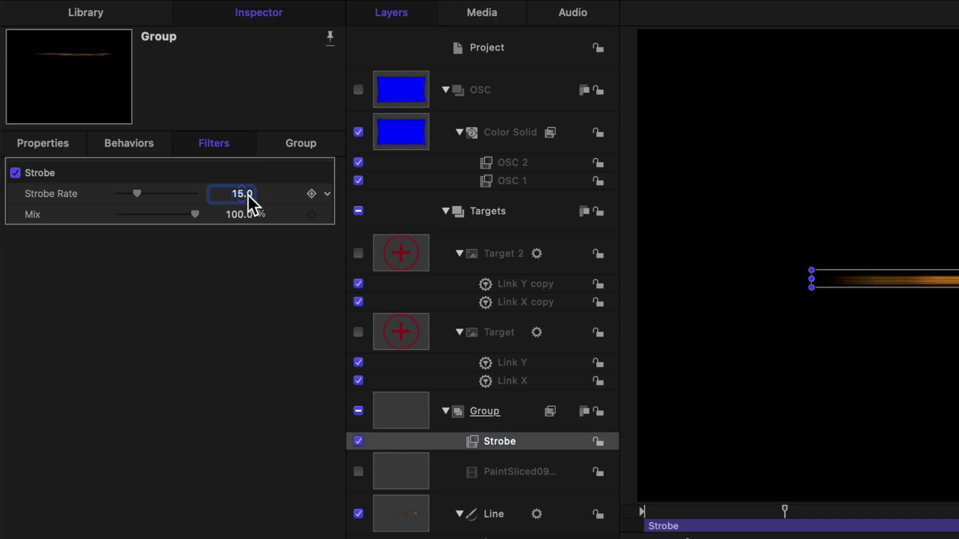
{"action": "type", "text": "12"}
{"action": "key", "text": "Return"}
Keyframe the project's published Last Point Offset at 0% on the first frame.
{"action": "key", "text": "Home"}
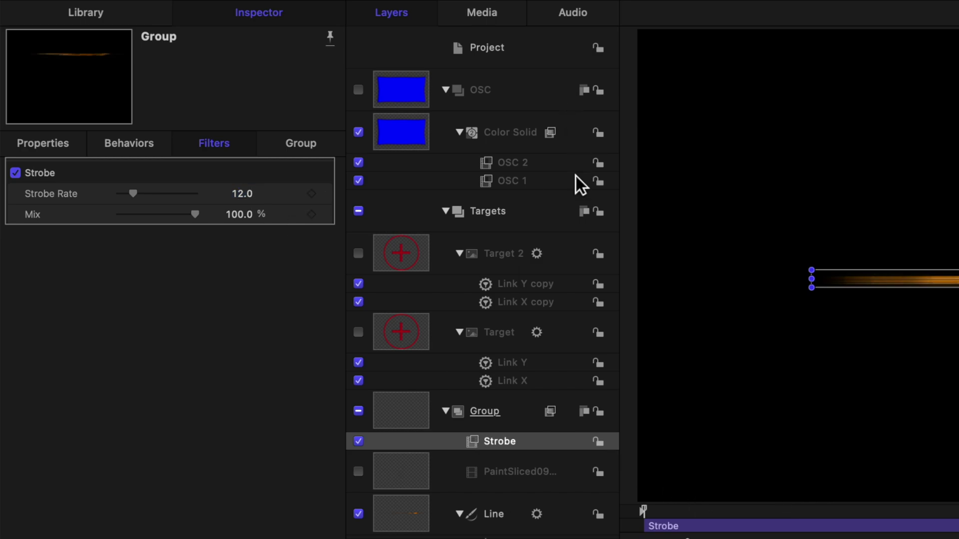
{"action": "left_click", "coordinate": [556, 45]}
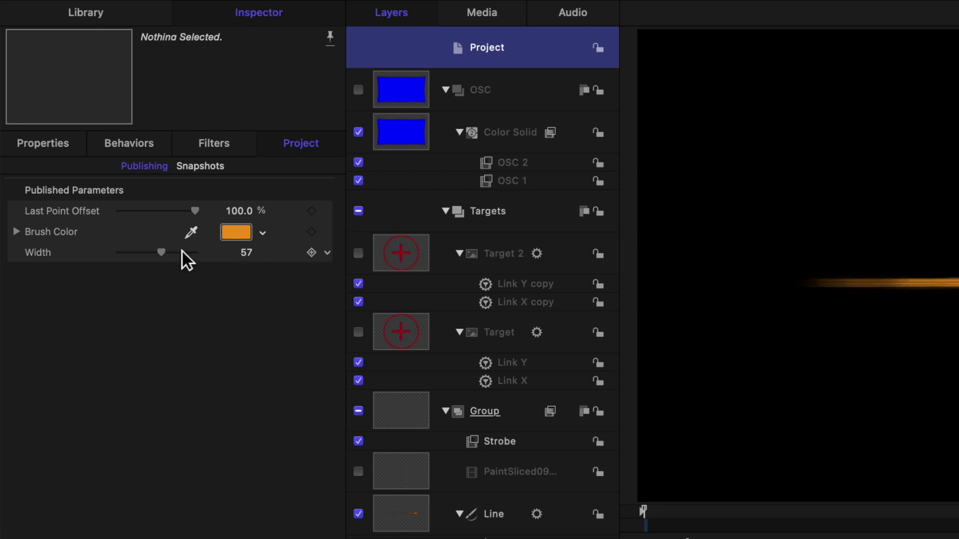
{"action": "left_click_drag", "start_coordinate": [162, 211], "coordinate": [81, 230]}
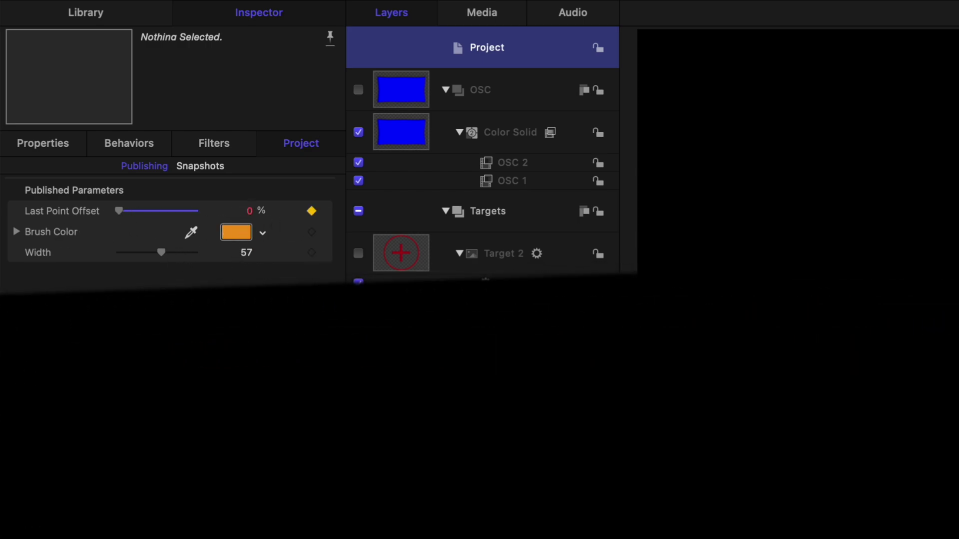
Keyframe the published Last Point Offset at 100% on the later frame and play back the line's draw-on animation.
{"action": "left_click_drag", "start_coordinate": [163, 210], "coordinate": [362, 210]}
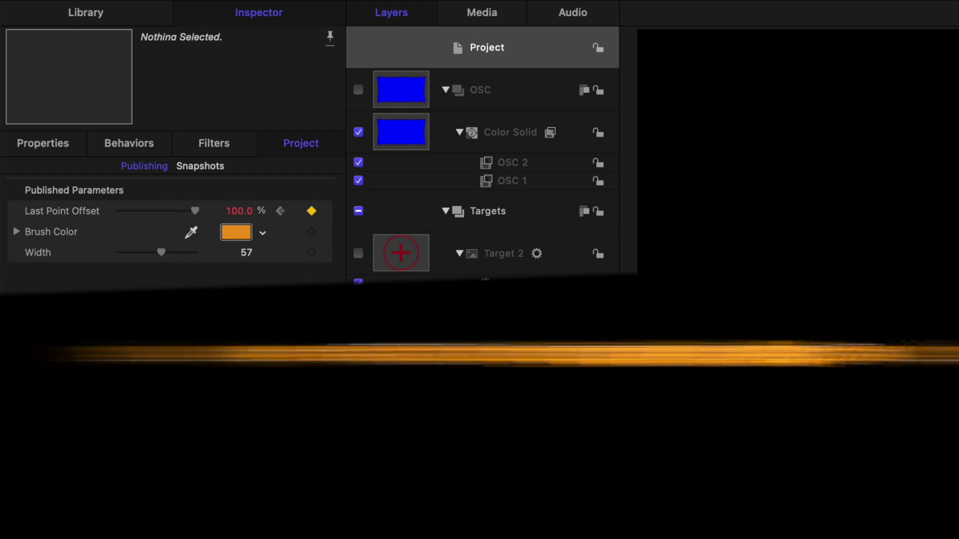
{"action": "key", "text": "space"}
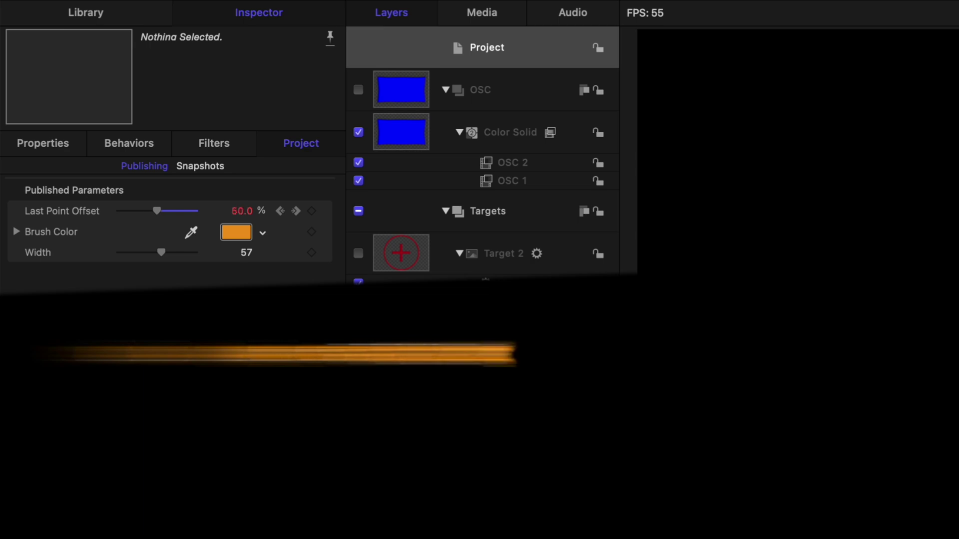
{"action": "key", "text": "space"}
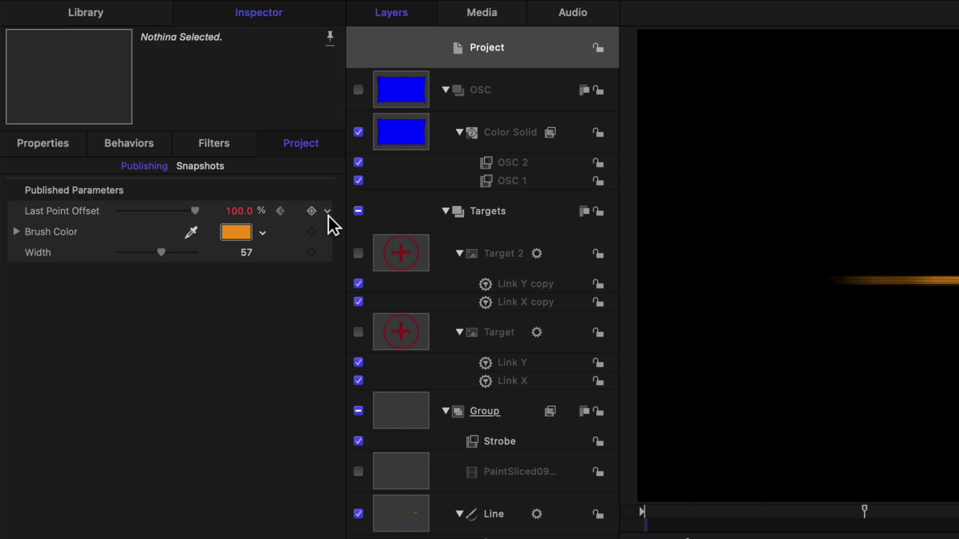
Reset the published Last Point Offset parameter to clear its keyframes.
{"action": "left_click", "coordinate": [327, 211]}
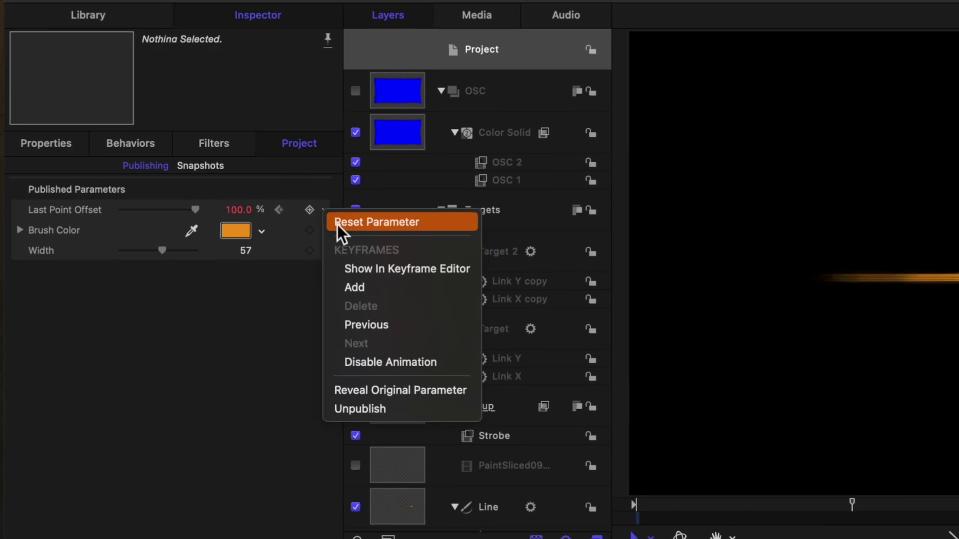
{"action": "key", "text": "Escape"}
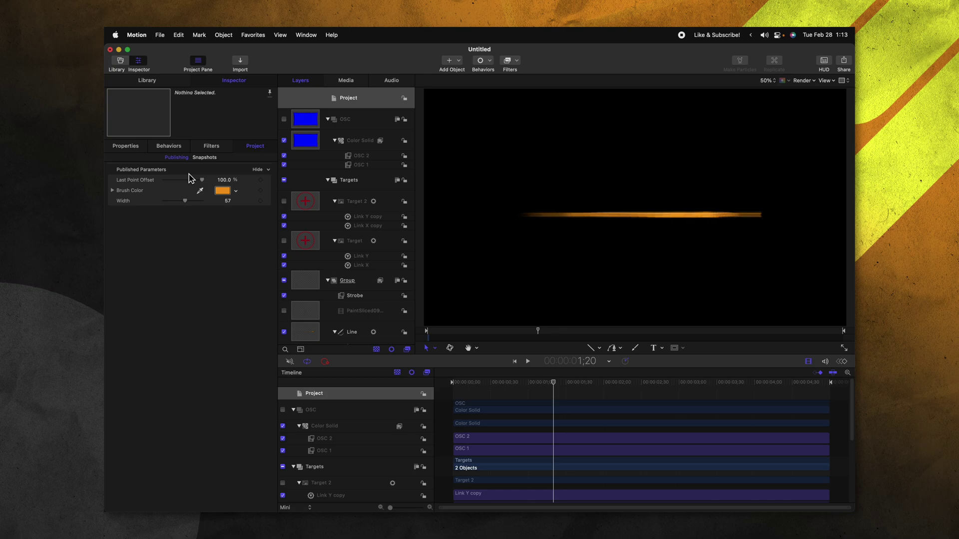
Publish the project as a title template named "Highlight Effect" in the Tutorials category.
{"action": "key", "text": "super+s"}
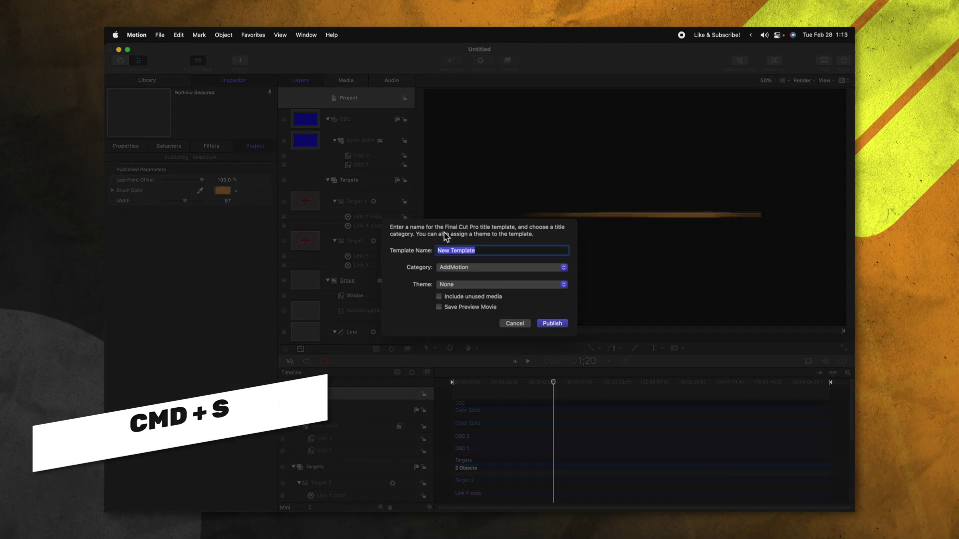
{"action": "type", "text": "Highlight Effect"}
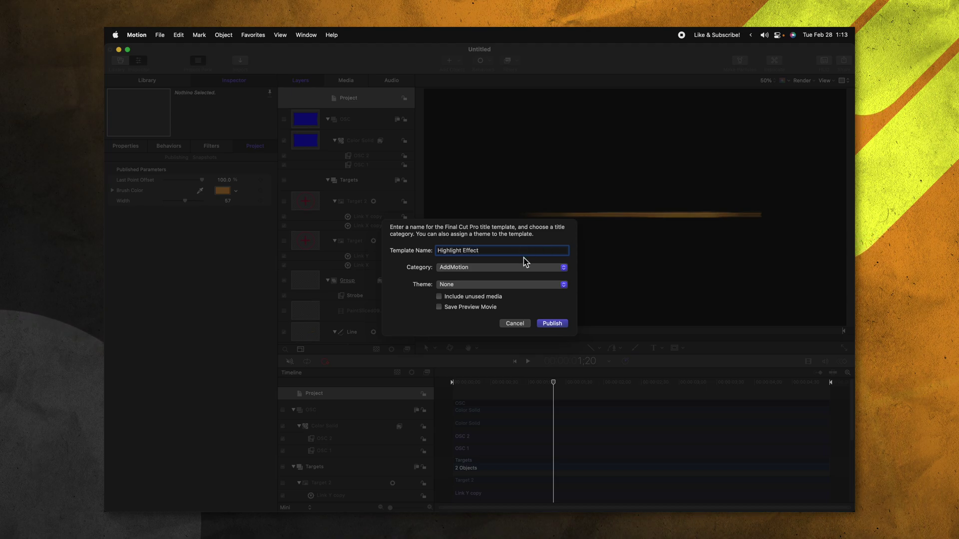
{"action": "left_click", "coordinate": [524, 267]}
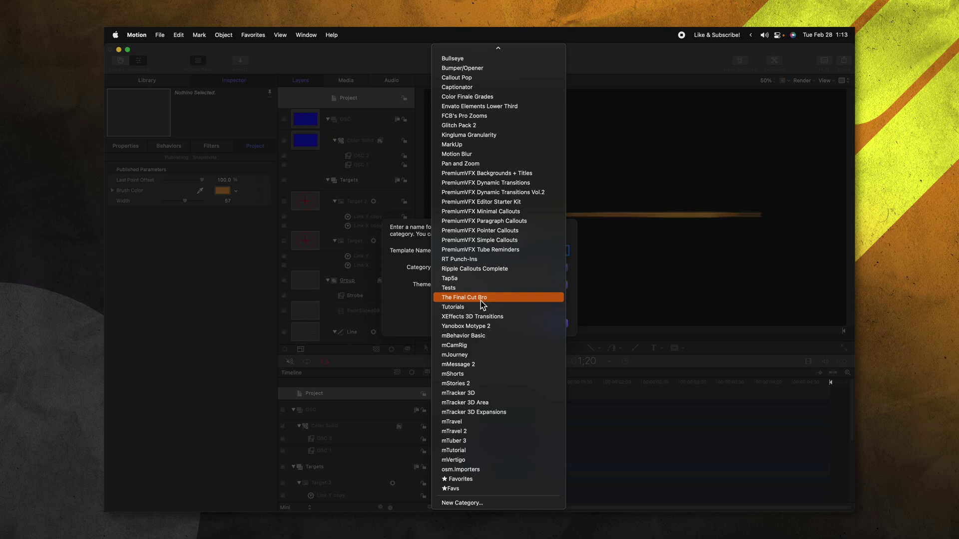
{"action": "left_click", "coordinate": [479, 309]}
{"action": "left_click", "coordinate": [562, 326]}
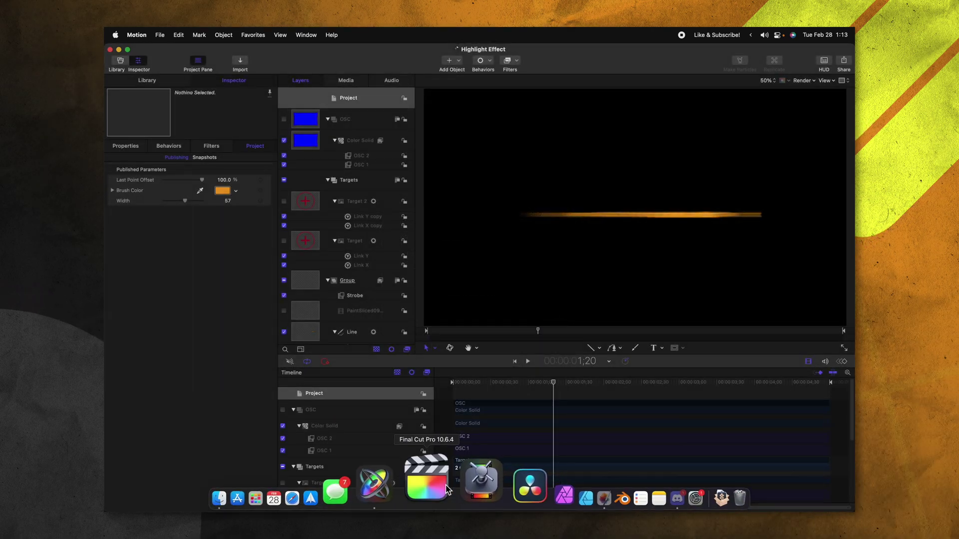
Switch to Final Cut Pro, place the Highlight Effect title above the Paper Effects clip, and put the playhead over it.
{"action": "left_click", "coordinate": [439, 481]}
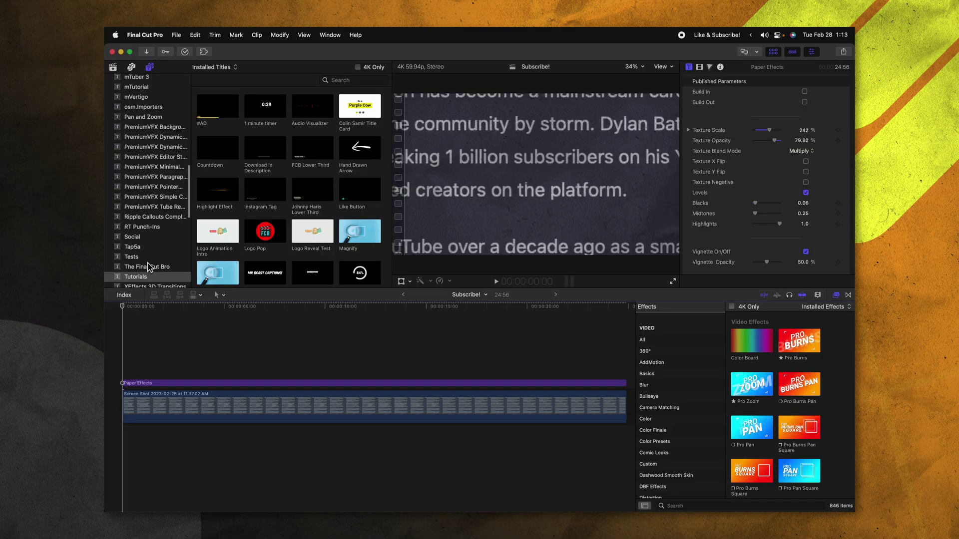
{"action": "scroll", "coordinate": [294, 222], "scroll_direction": "down", "scroll_amount": 2}
{"action": "left_click_drag", "start_coordinate": [217, 173], "coordinate": [257, 328]}
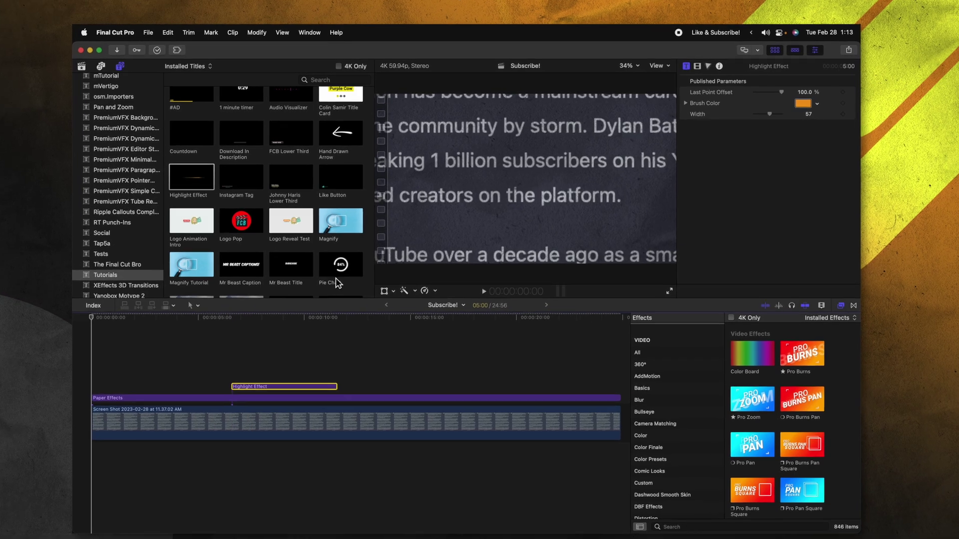
{"action": "left_click", "coordinate": [248, 318]}
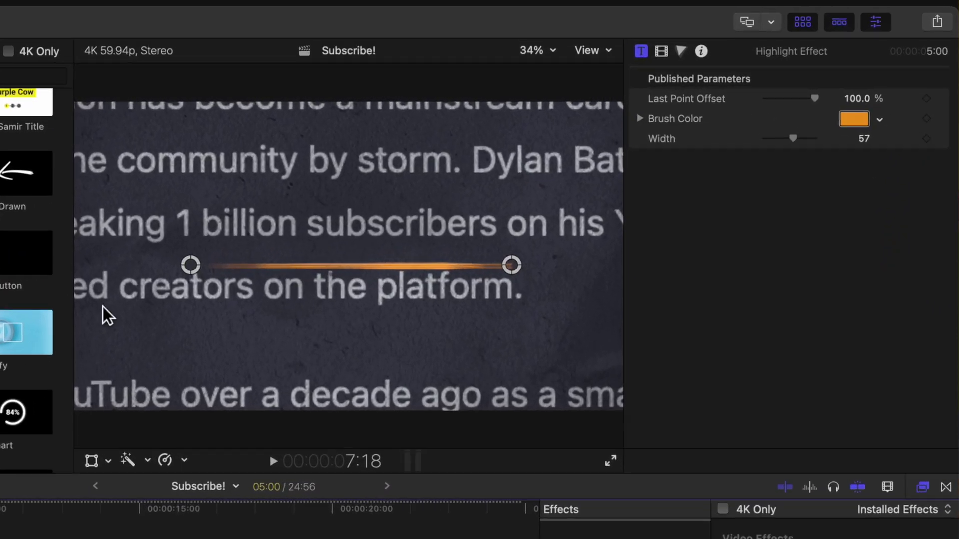
Position the line's two endpoints around the words "1 billion subscribers" and set the title's Width to 280.
{"action": "left_click_drag", "start_coordinate": [169, 273], "coordinate": [159, 229]}
{"action": "left_click_drag", "start_coordinate": [513, 273], "coordinate": [489, 231]}
{"action": "left_click_drag", "start_coordinate": [869, 141], "coordinate": [939, 141]}
Lower the Highlight Effect title's opacity, try the Overlay blend mode, and set the blend mode to Pin Light.
{"action": "left_click", "coordinate": [658, 49]}
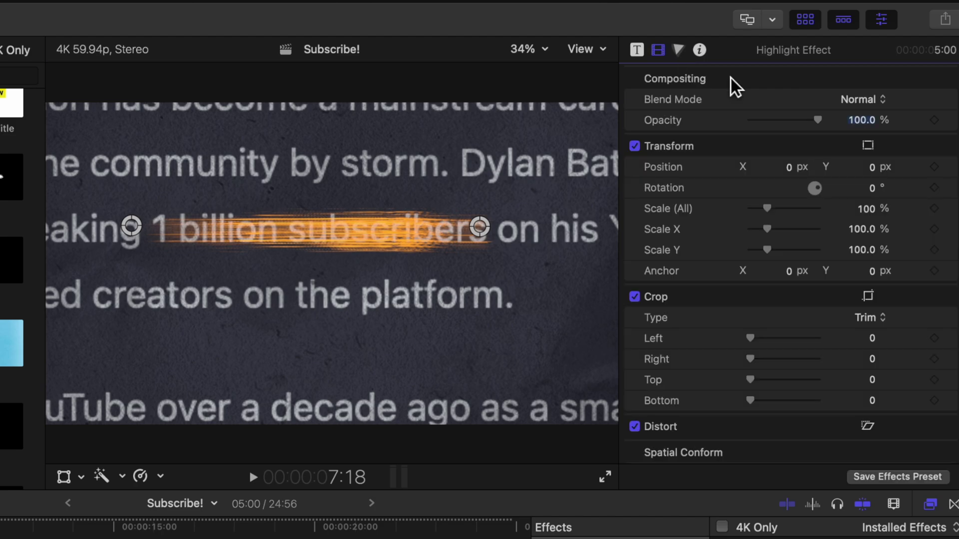
{"action": "left_click_drag", "start_coordinate": [813, 113], "coordinate": [782, 126]}
{"action": "left_click", "coordinate": [864, 99]}
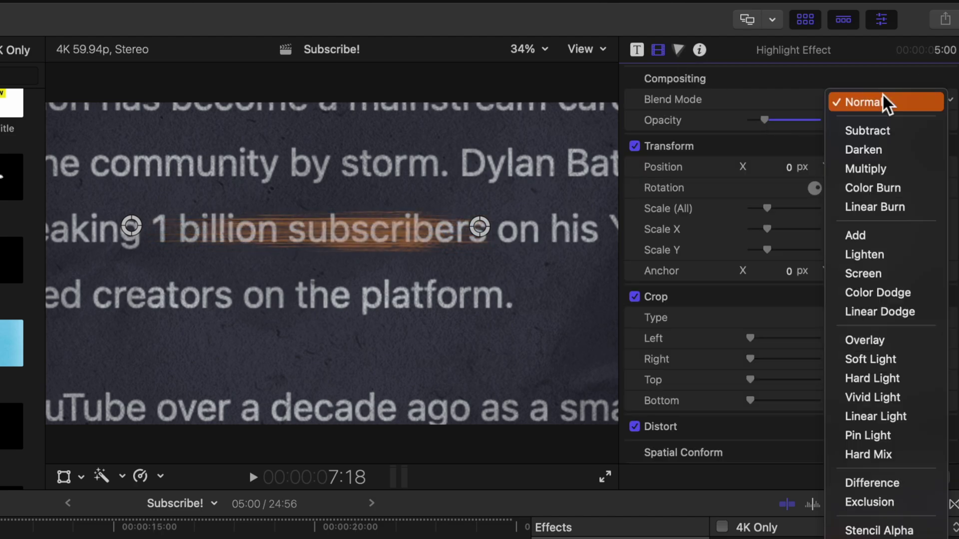
{"action": "left_click", "coordinate": [882, 342]}
{"action": "left_click", "coordinate": [862, 100]}
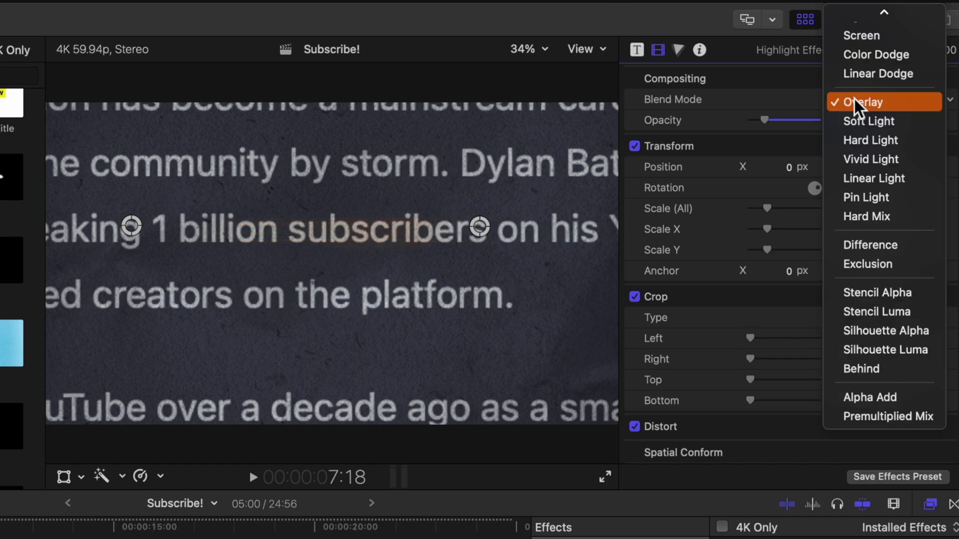
{"action": "left_click", "coordinate": [879, 196]}
{"action": "mouse_move", "coordinate": [760, 121]}
{"action": "left_mouse_down"}
{"action": "mouse_move", "coordinate": [790, 122]}
{"action": "mouse_move", "coordinate": [764, 122]}
{"action": "left_mouse_up"}
{"action": "left_click", "coordinate": [930, 103]}
{"action": "left_click", "coordinate": [930, 102]}
Keyframe the title's Last Point Offset at 0% at 6:35 and at 100% further on, and play back the animation.
{"action": "left_click", "coordinate": [637, 50]}
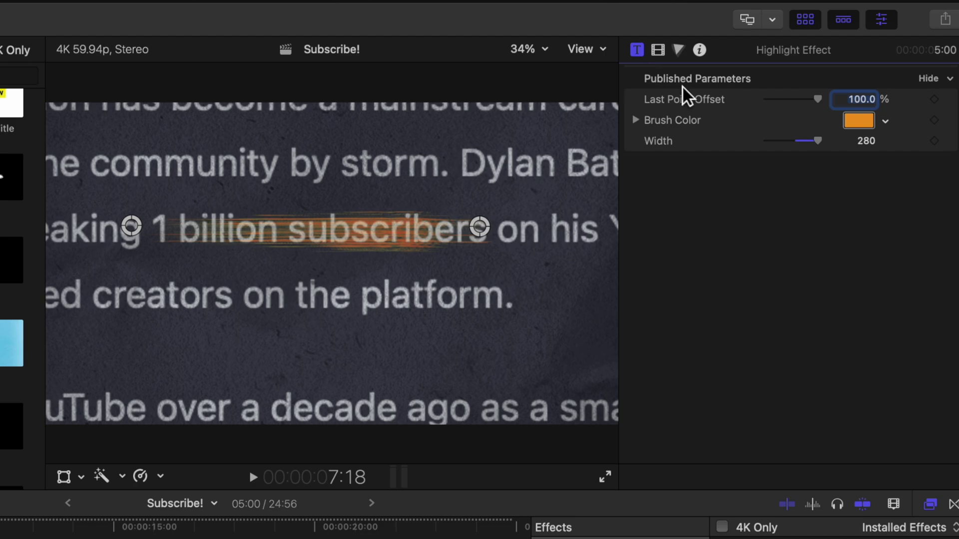
{"action": "left_click_drag", "start_coordinate": [800, 100], "coordinate": [670, 132]}
{"action": "key", "text": "j"}
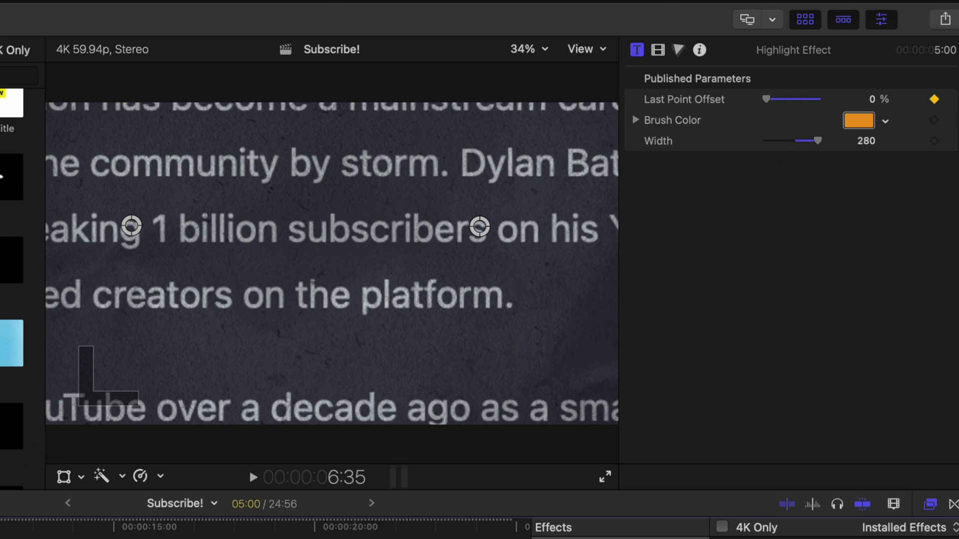
{"action": "key", "text": "l"}
{"action": "left_click_drag", "start_coordinate": [786, 101], "coordinate": [913, 102]}
{"action": "key", "text": "l"}
{"action": "key", "text": "j"}
{"action": "key", "text": "l"}
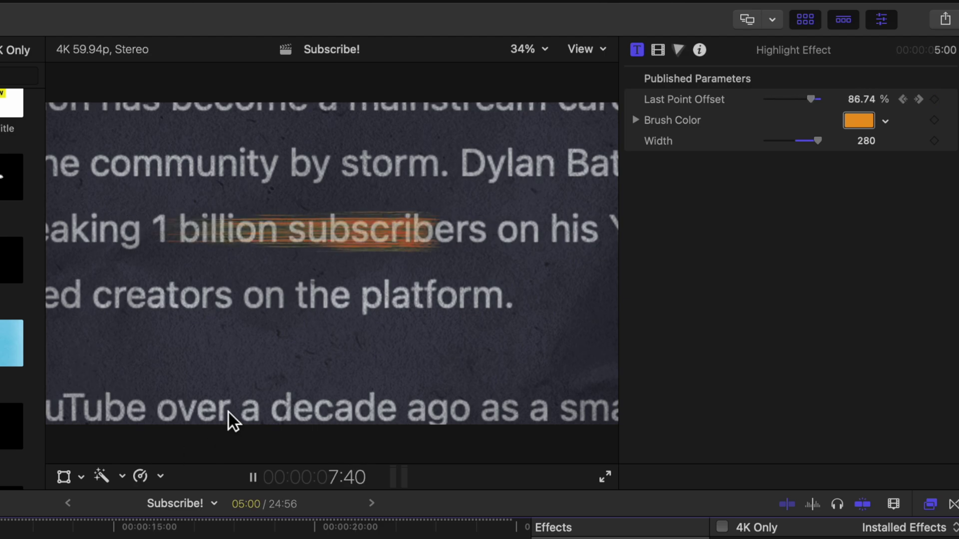
{"action": "key", "text": "k"}
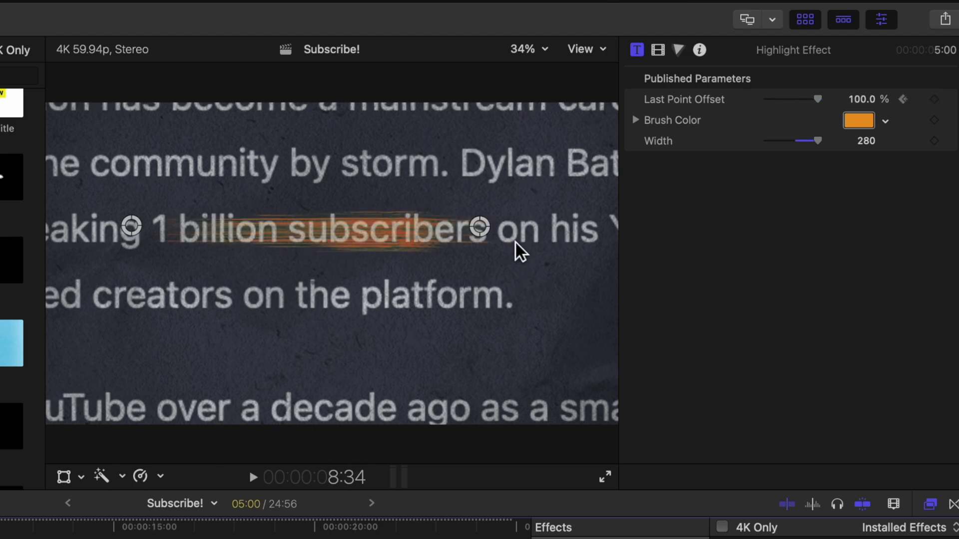
Move both endpoints of the highlight up over the text line containing "community by storm".
{"action": "left_click_drag", "start_coordinate": [479, 230], "coordinate": [504, 149]}
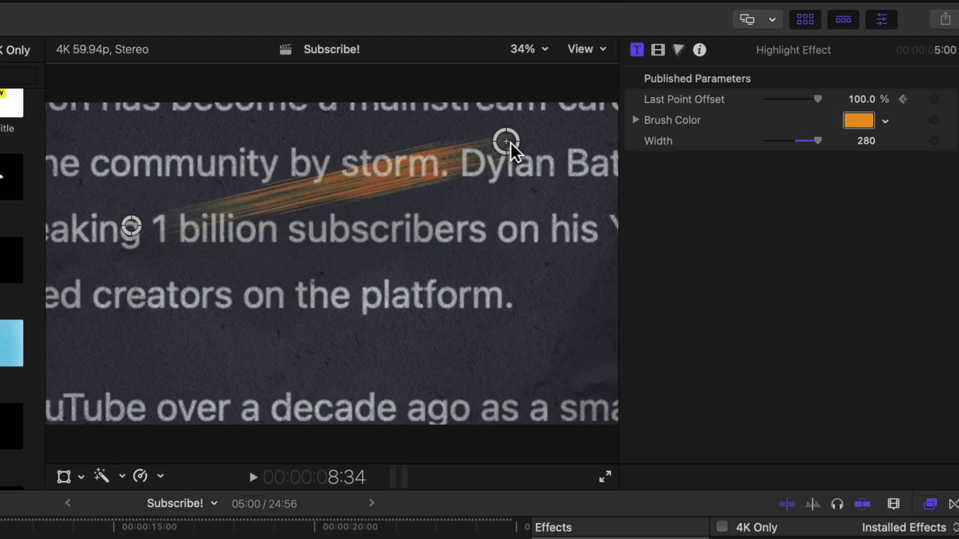
{"action": "mouse_move", "coordinate": [136, 225]}
{"action": "left_mouse_down"}
{"action": "mouse_move", "coordinate": [152, 165]}
{"action": "mouse_move", "coordinate": [210, 391]}
{"action": "mouse_move", "coordinate": [37, 434]}
{"action": "mouse_move", "coordinate": [55, 420]}
{"action": "mouse_move", "coordinate": [165, 150]}
{"action": "mouse_move", "coordinate": [79, 175]}
{"action": "left_mouse_up"}
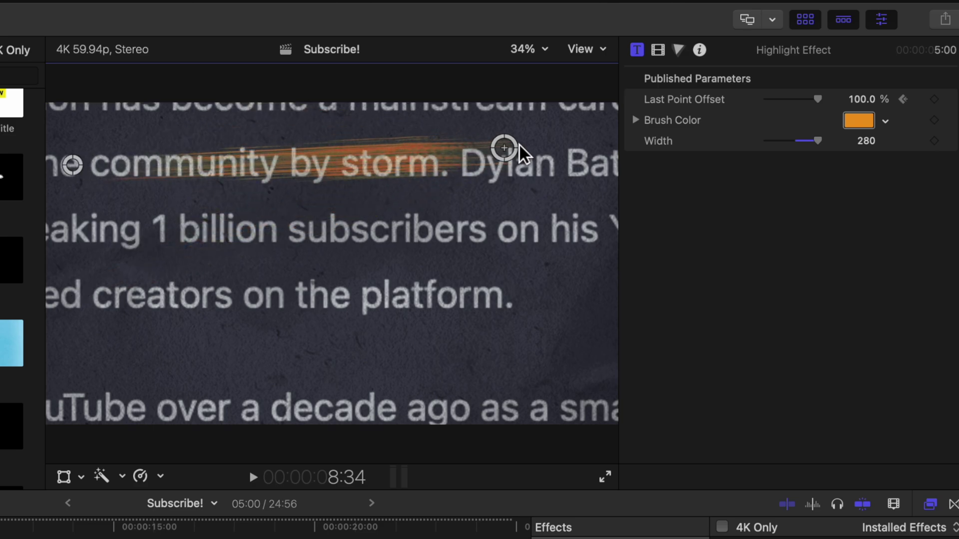